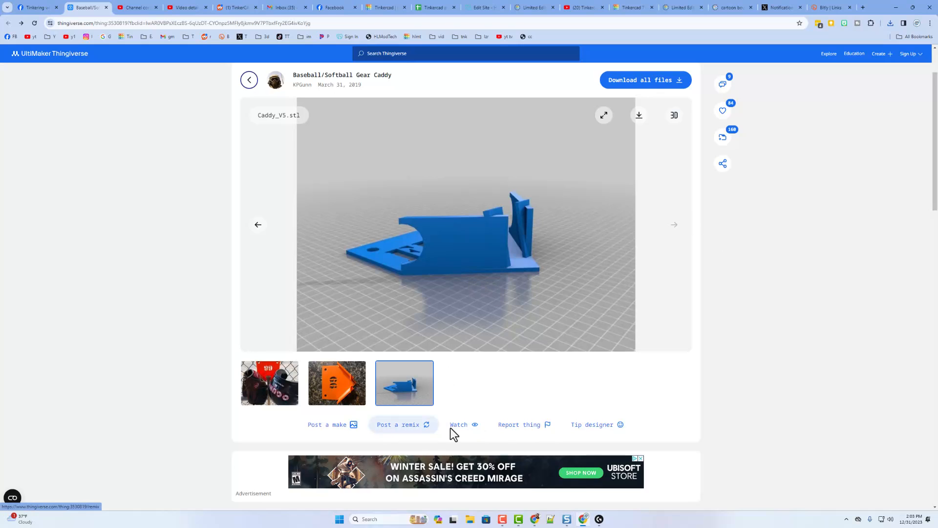
- Show the Gear Caddy's Files tab listing Softball_V4-2.stl and Caddy_V5.stl
scroll(517, 374, down, 3)
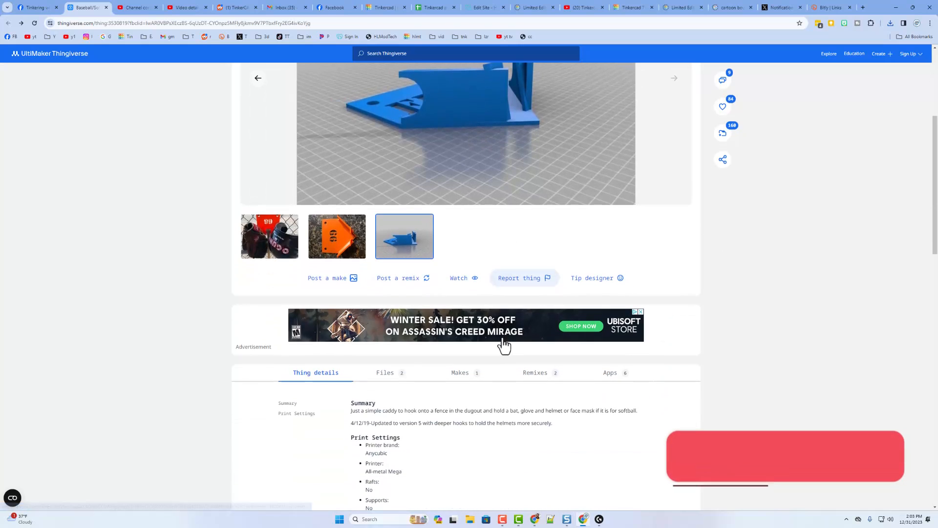
click(391, 374)
scroll(446, 337, down, 3)
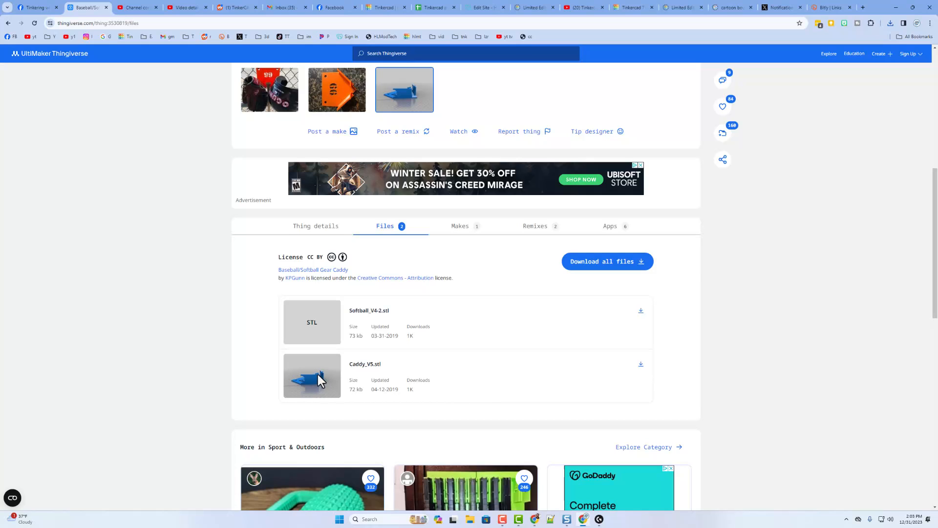
- Create a new Tinkercad 3D design and name it 'gear hanger baseball'
click(379, 8)
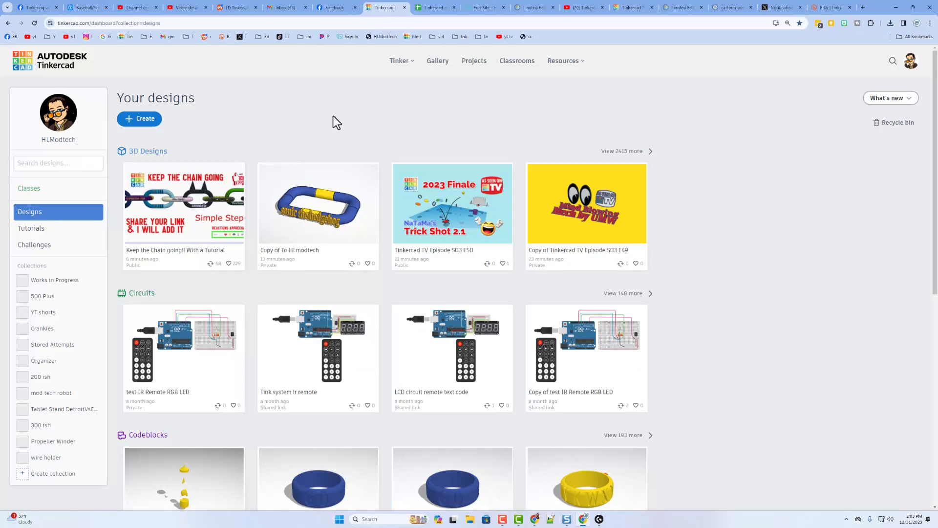
click(149, 122)
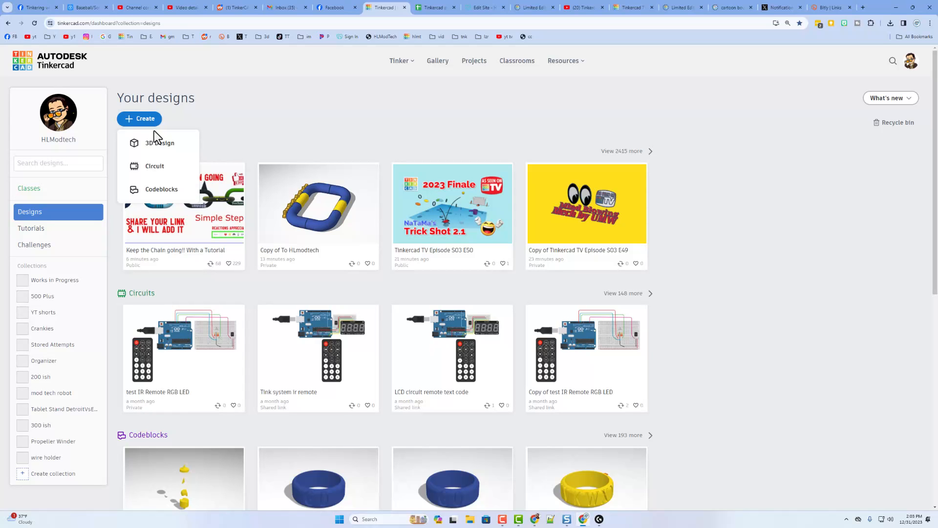
click(155, 144)
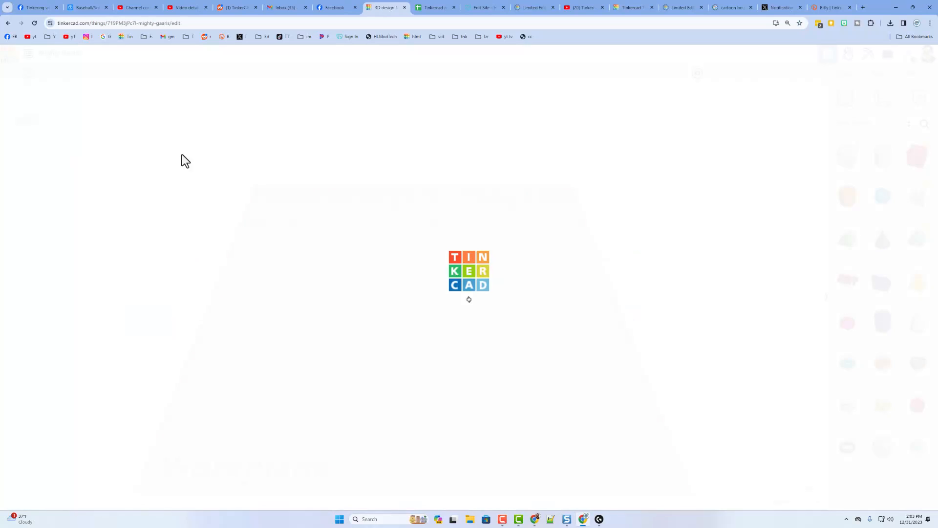
click(67, 55)
text(gr)
text(ear hanger baseball)
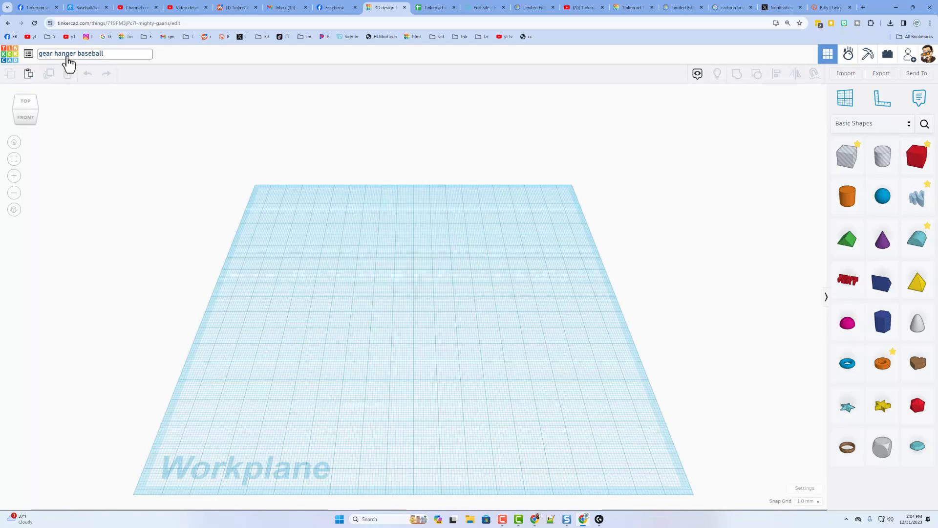
click(415, 330)
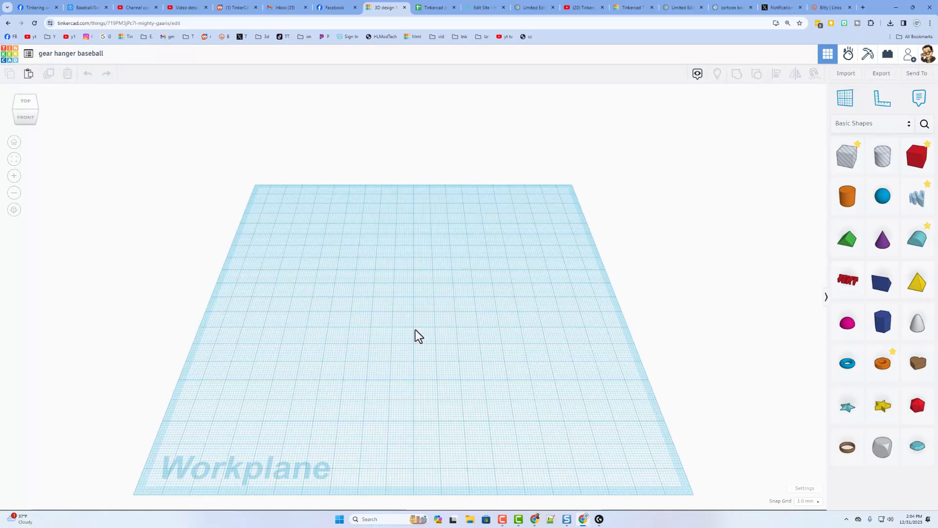
- Import Caddy_V5.stl from Downloads at 100% size in millimetres
click(845, 74)
click(460, 282)
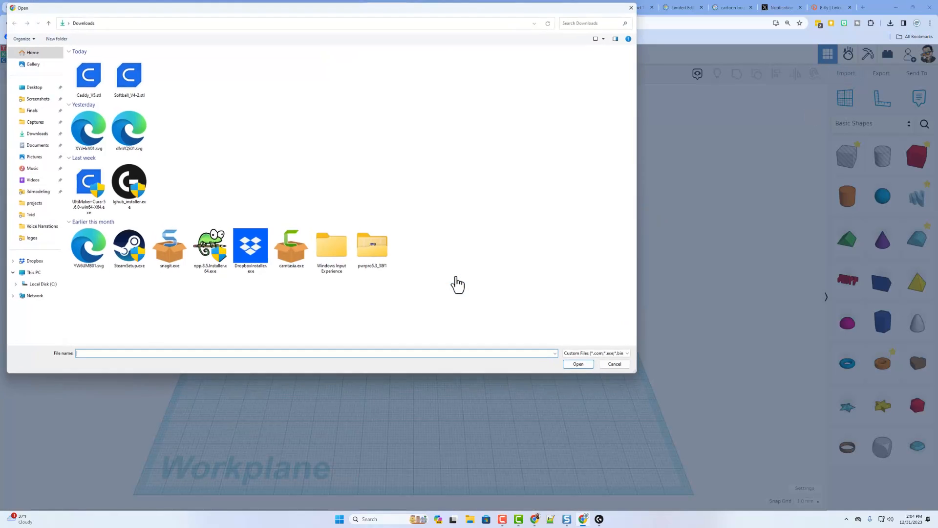
click(81, 86)
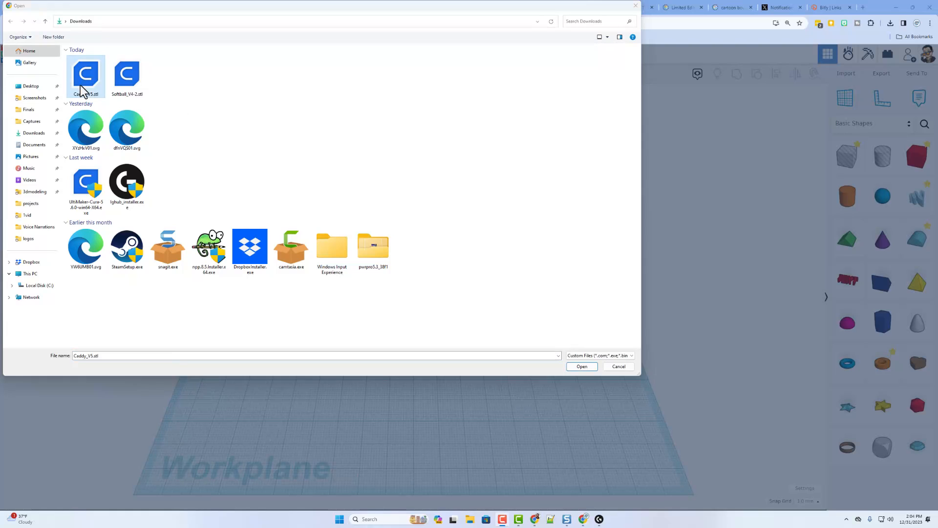
click(581, 366)
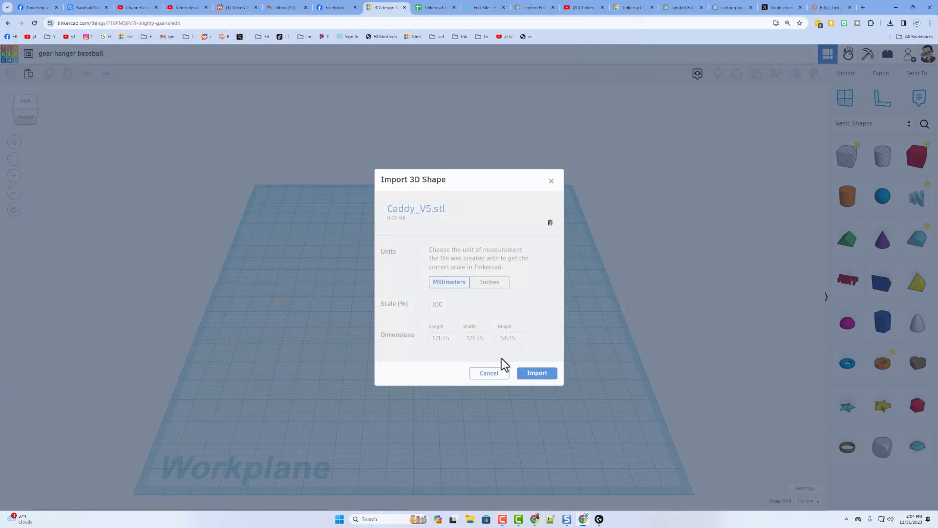
click(538, 373)
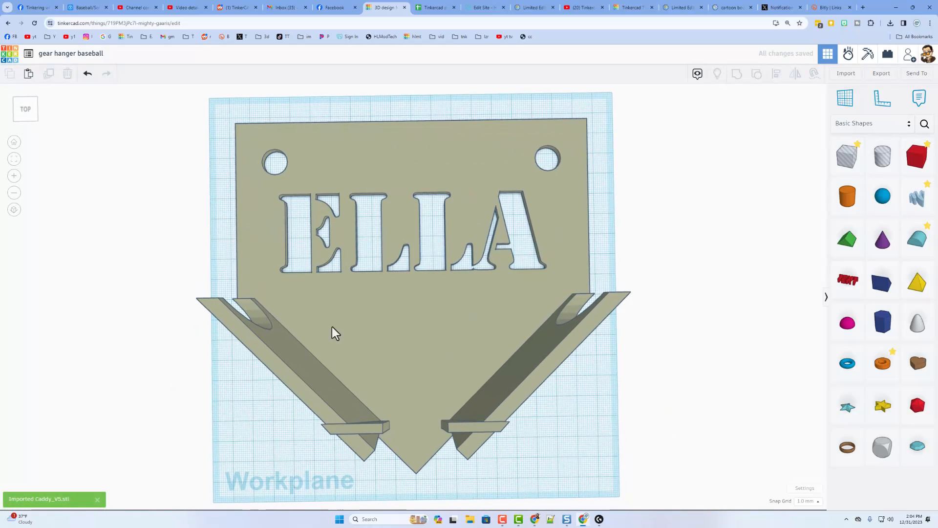
- Add a red box to the scene and delete the extra duplicate box
right_drag(389, 433, 496, 286)
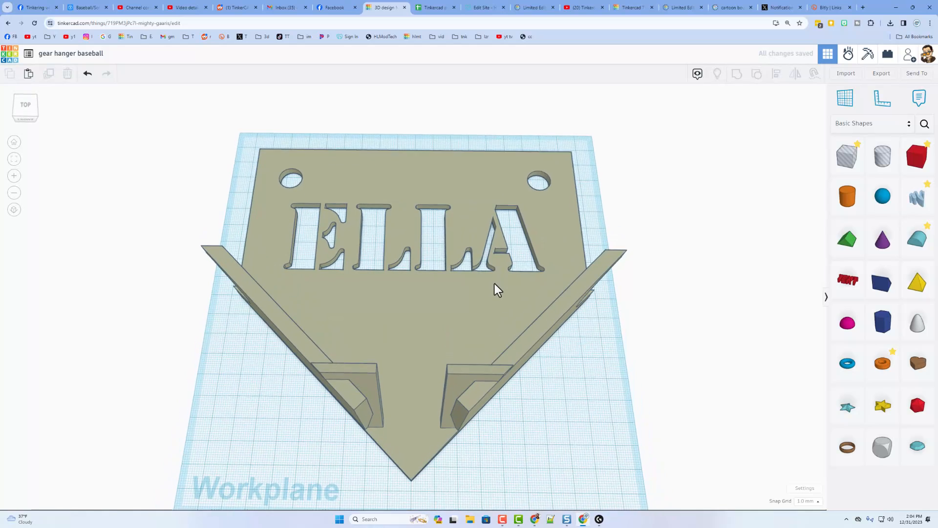
drag(932, 168, 489, 200)
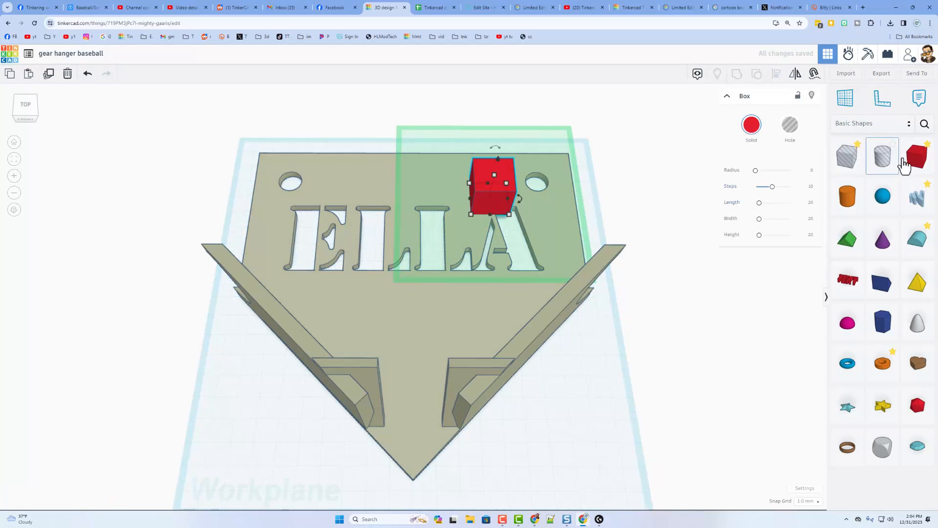
drag(912, 157, 603, 216)
mouse_move(559, 260)
right_down()
mouse_move(387, 190)
mouse_move(427, 248)
mouse_move(543, 226)
mouse_move(560, 245)
right_up()
click(560, 245)
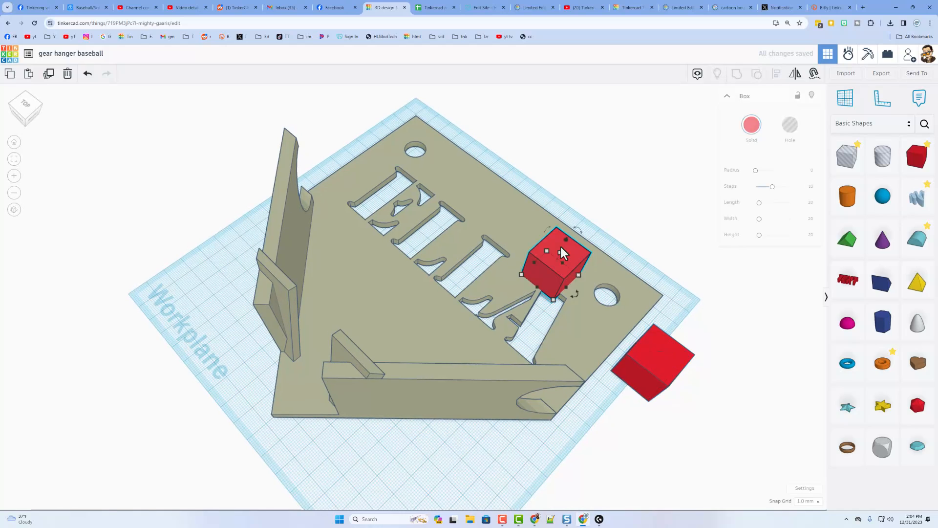
key(Delete)
- Move the red box onto the base plate and stretch it over the ELLA lettering
drag(647, 361, 561, 295)
drag(547, 327, 504, 363)
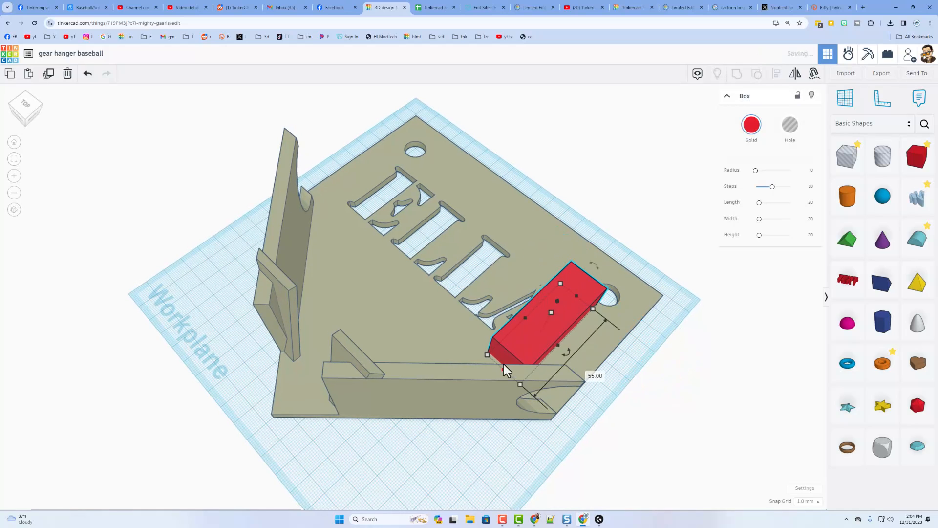
drag(529, 313, 356, 175)
right_drag(356, 175, 266, 180)
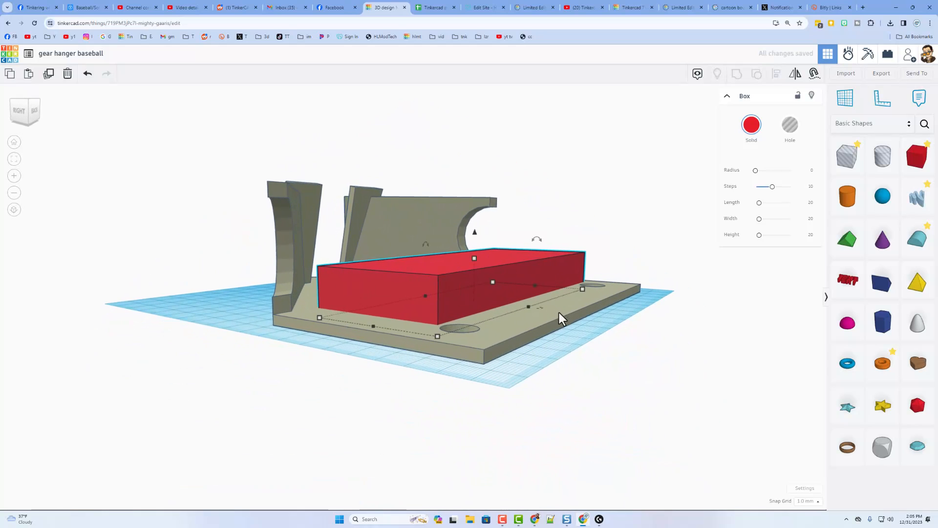
click(561, 326)
click(550, 321)
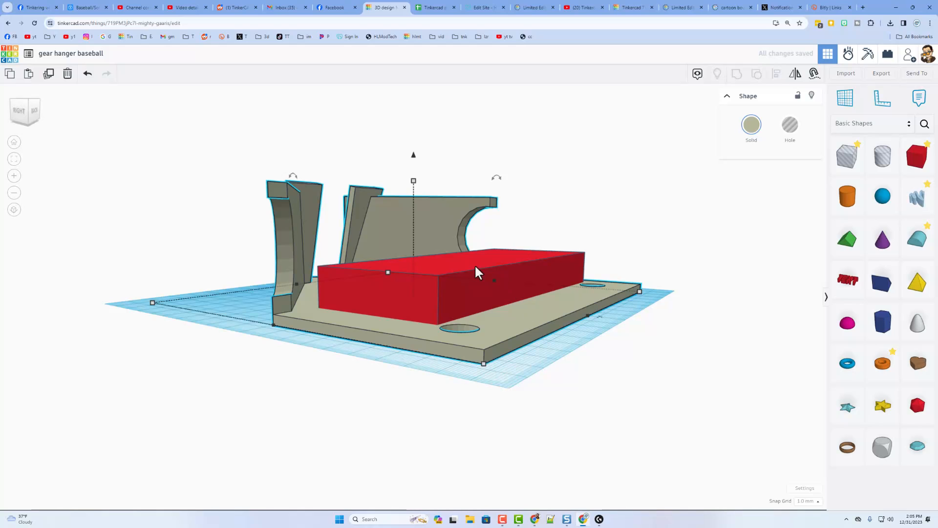
click(536, 327)
click(389, 350)
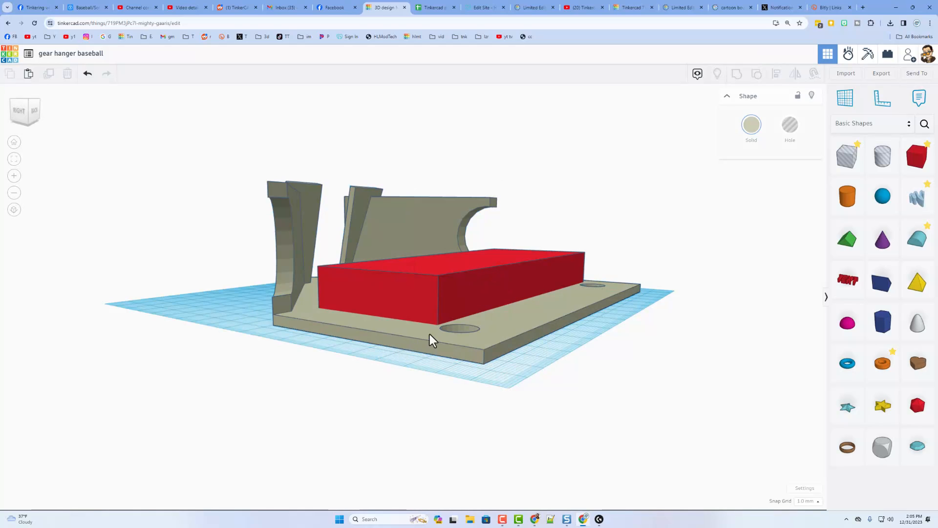
click(483, 318)
right_drag(482, 318, 463, 294)
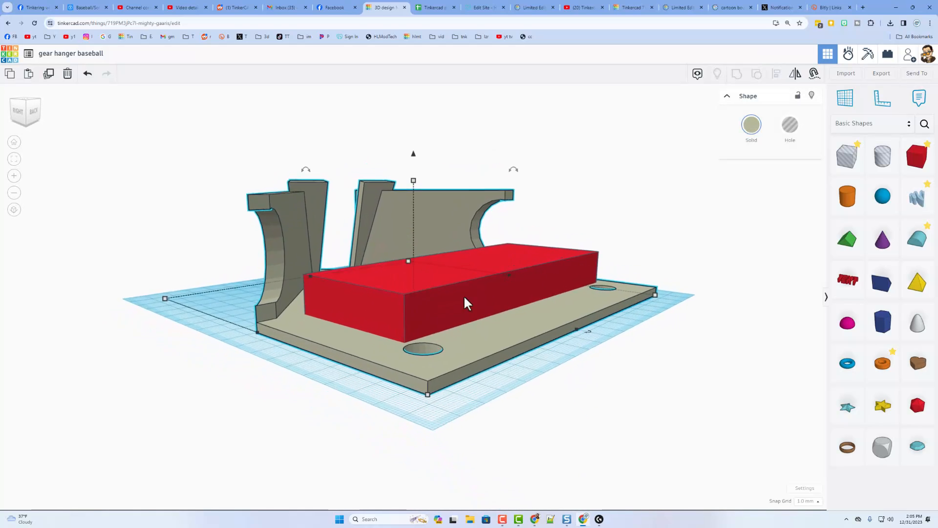
- Flatten the red box into a thin slab with height 0.90
click(453, 264)
drag(470, 258, 470, 291)
scroll(508, 363, up, 4)
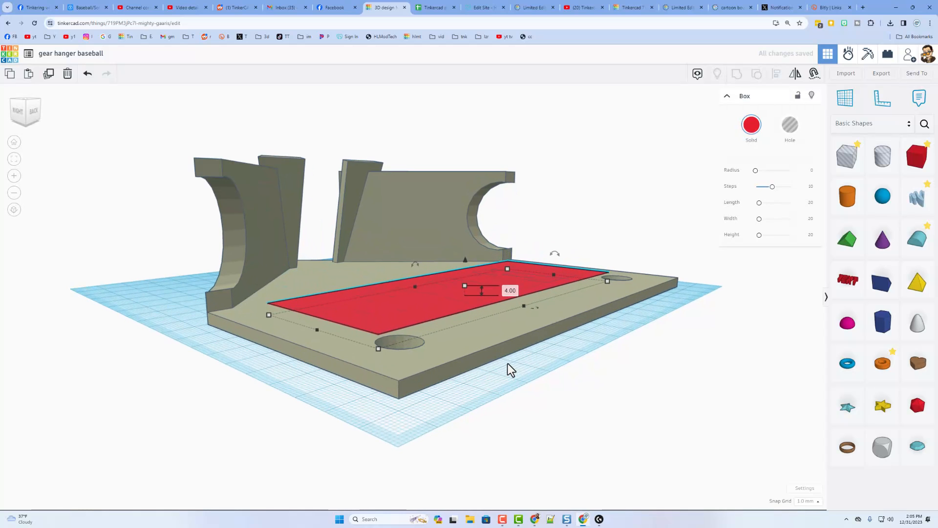
scroll(509, 359, up, 3)
right_drag(526, 358, 620, 363)
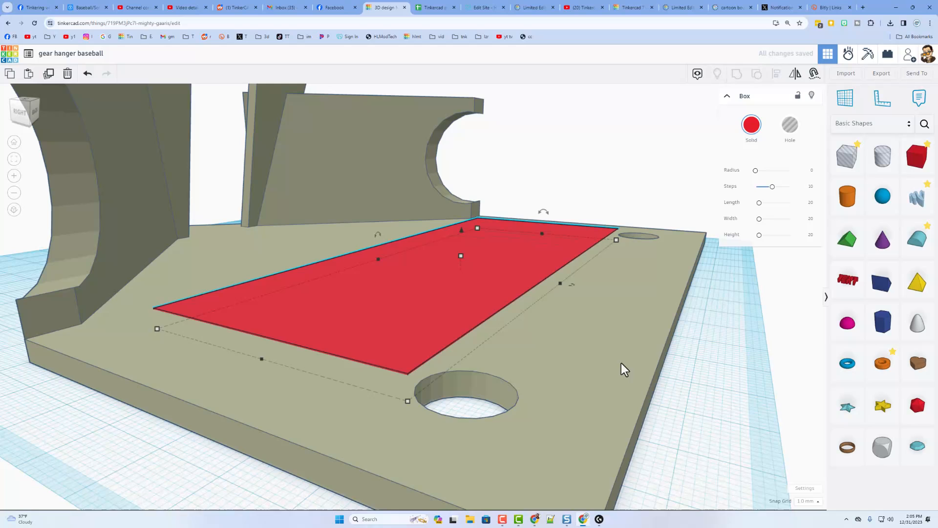
click(679, 359)
right_drag(679, 358, 683, 351)
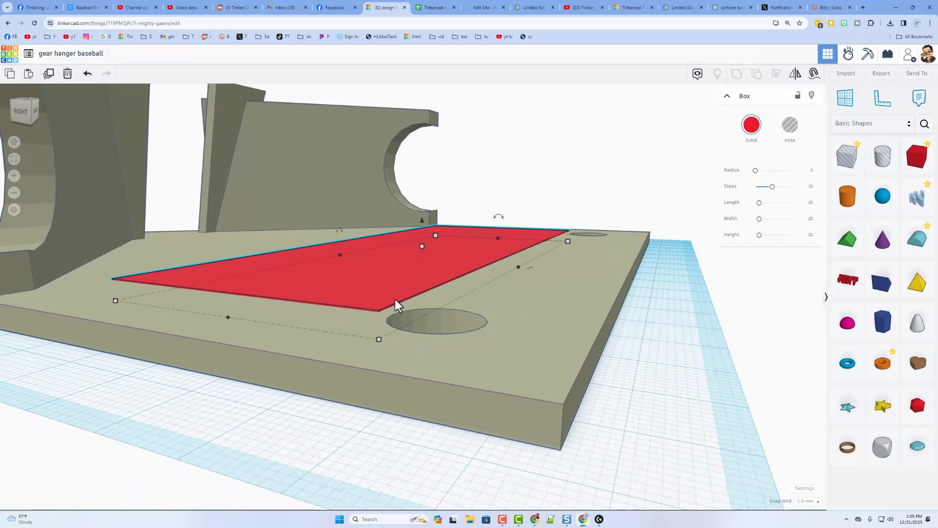
mouse_move(422, 247)
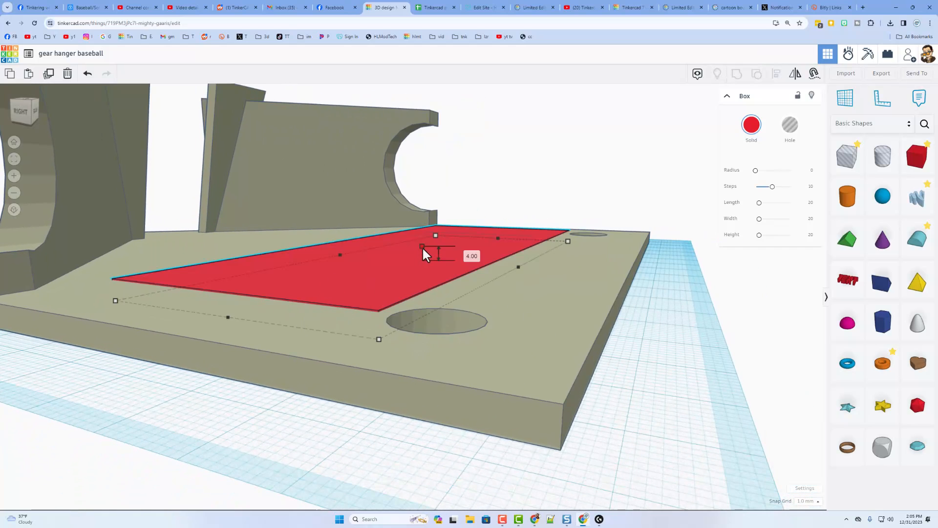
click(463, 253)
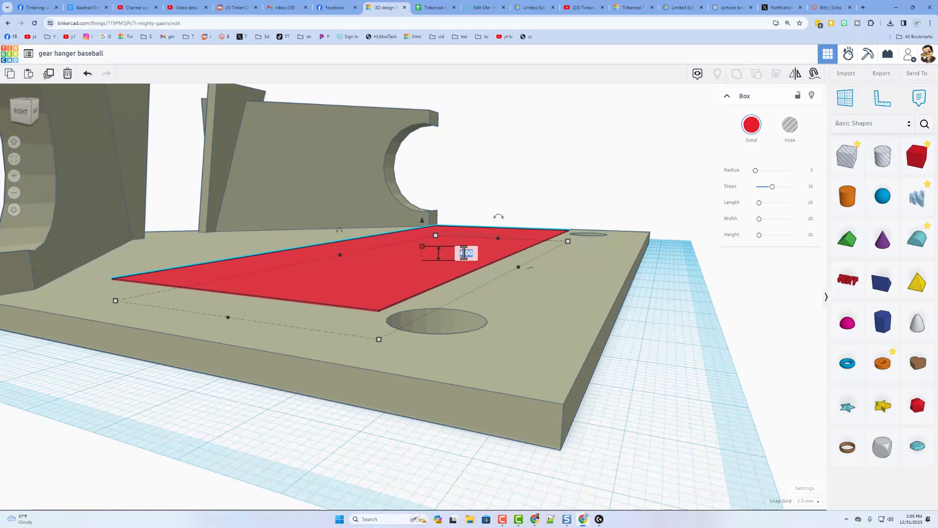
key(Return)
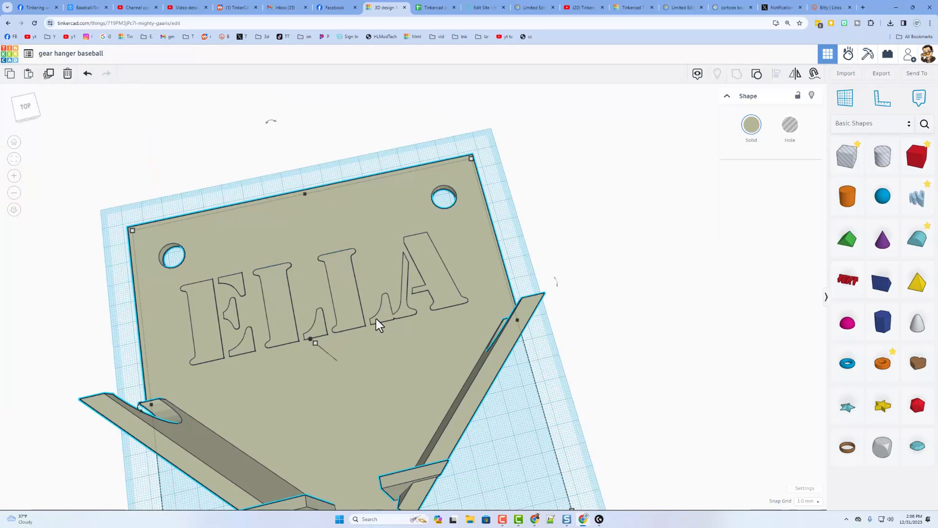
- Inside the plate group, set the lettering box height to 3.81 and delete it
mouse_move(394, 321)
right_down()
mouse_move(86, 314)
mouse_move(163, 272)
mouse_move(394, 315)
right_up()
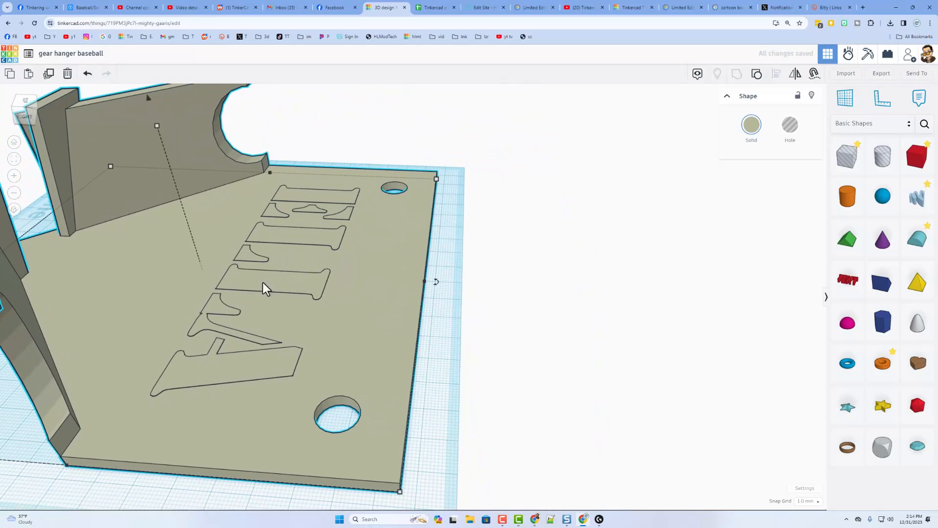
right_drag(263, 283, 280, 259)
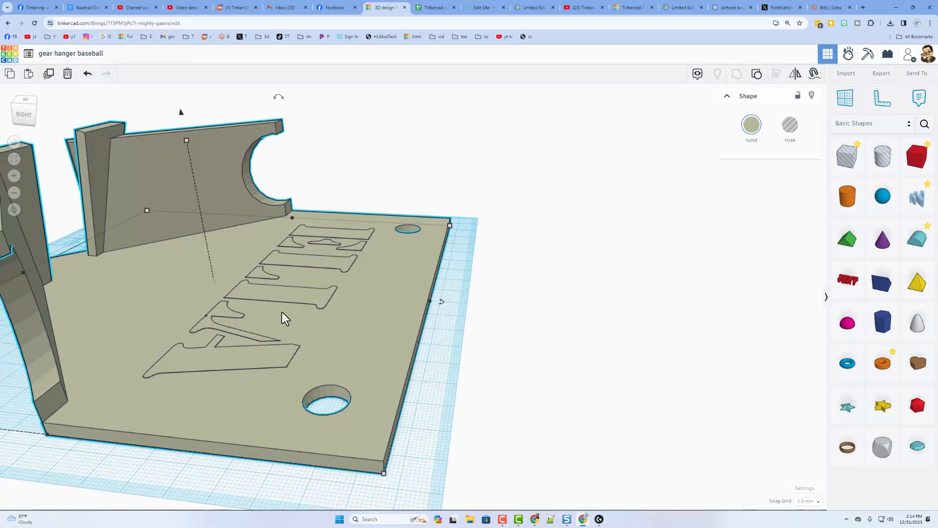
double_click(282, 312)
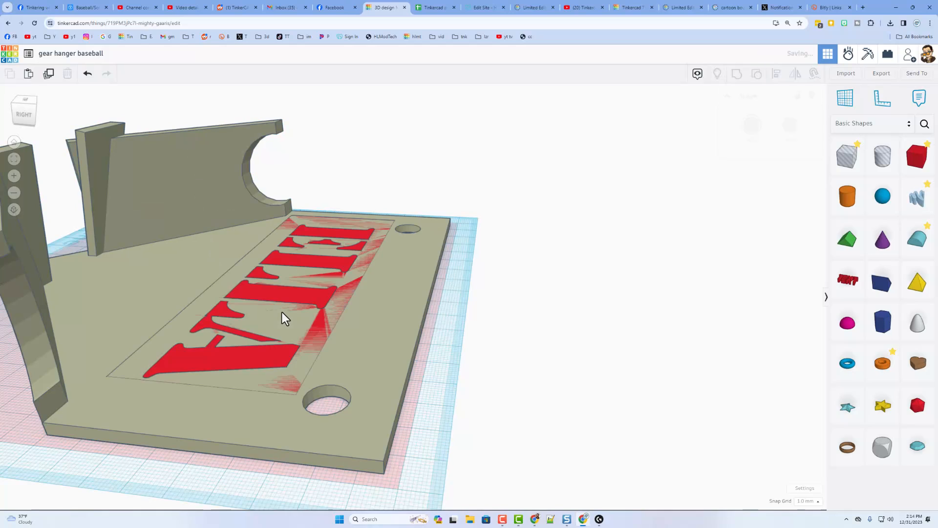
click(295, 287)
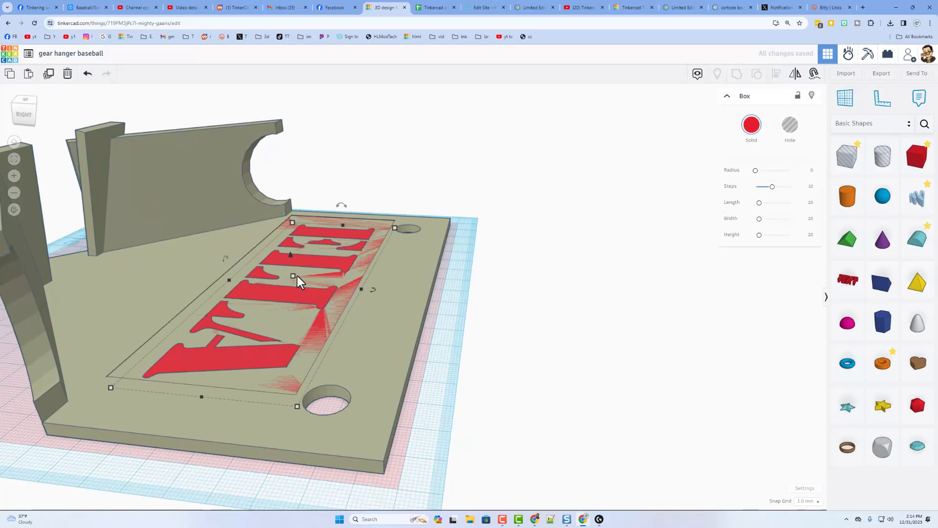
click(331, 281)
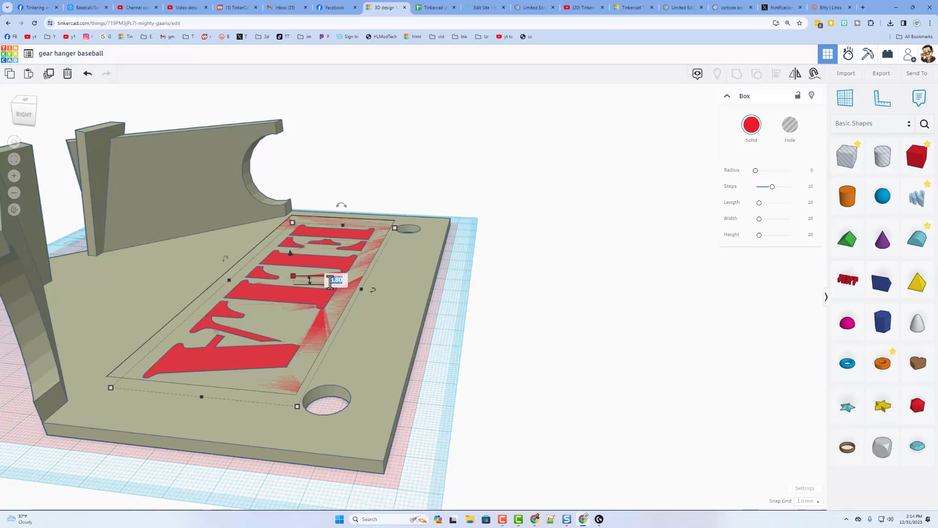
text(3.81)
key(Return)
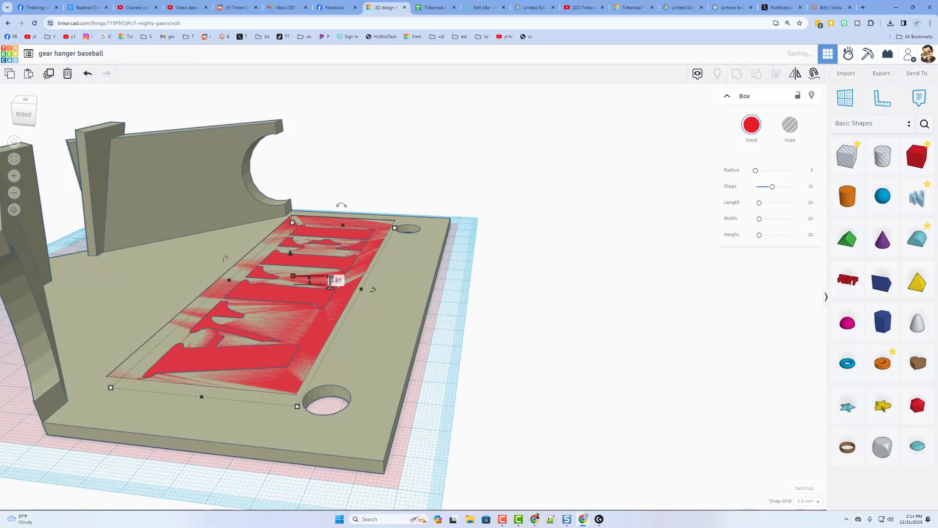
key(Delete)
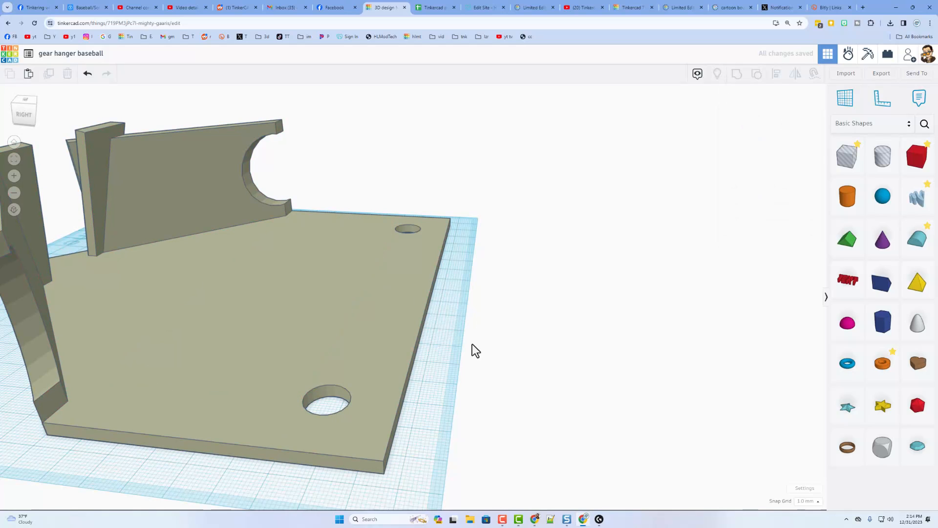
right_drag(472, 344, 654, 377)
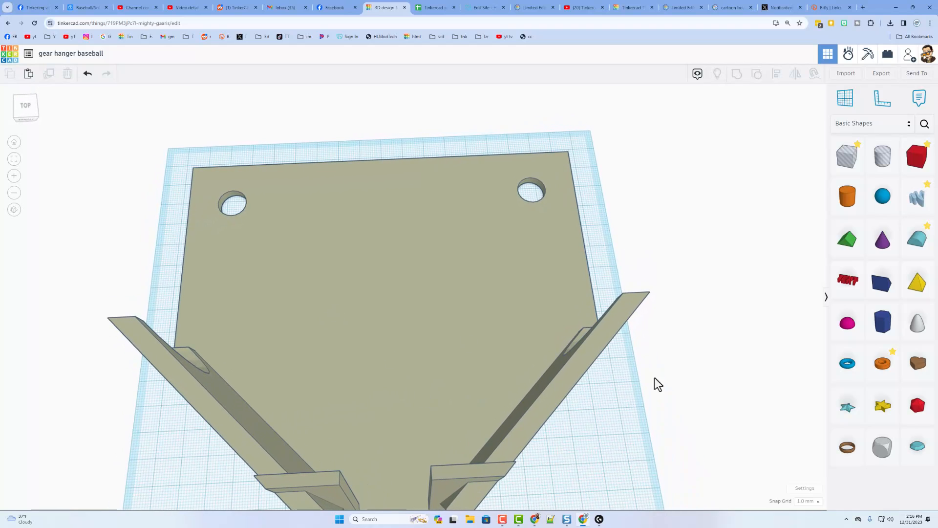
- Place a Text shape on the plate and change its wording to TED
click(847, 279)
click(368, 277)
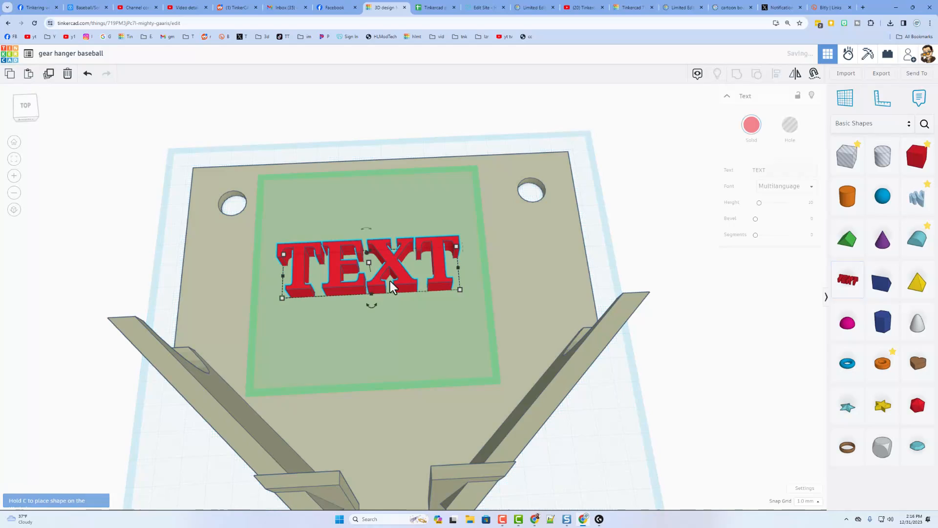
right_drag(390, 281, 735, 192)
click(767, 171)
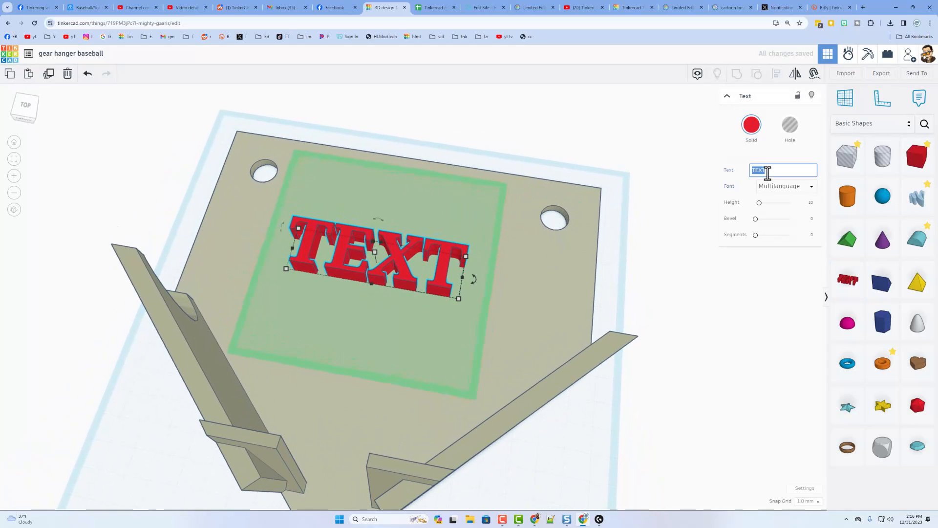
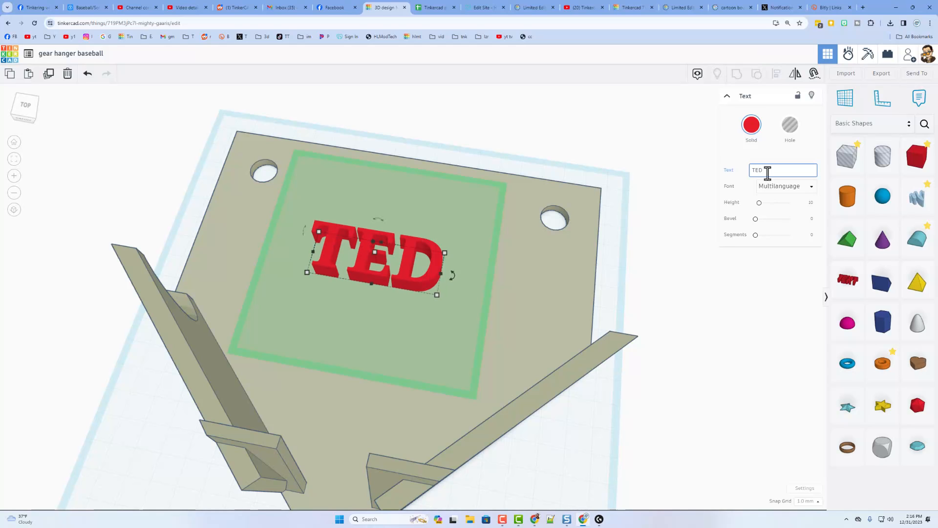
- Turn the TED text into a hole and align it centred on the plate
right_drag(376, 264, 412, 251)
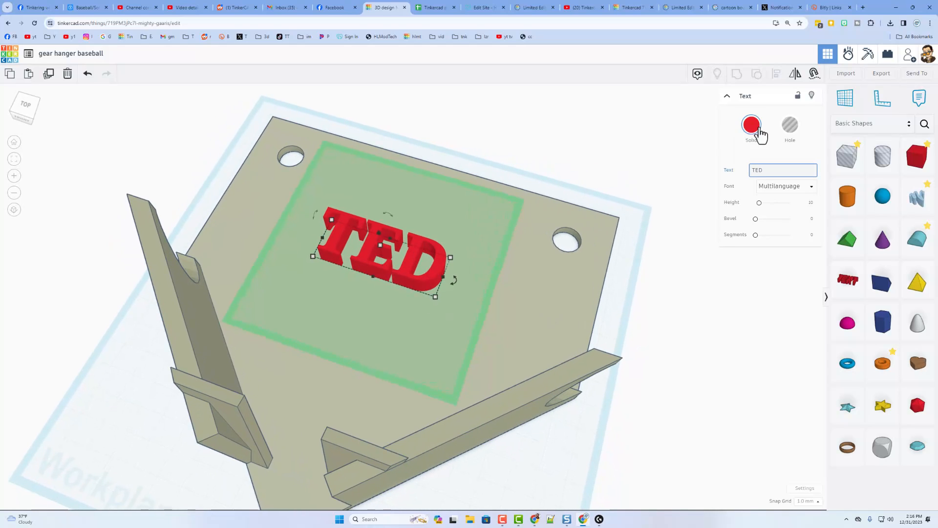
click(790, 125)
right_drag(645, 166, 397, 216)
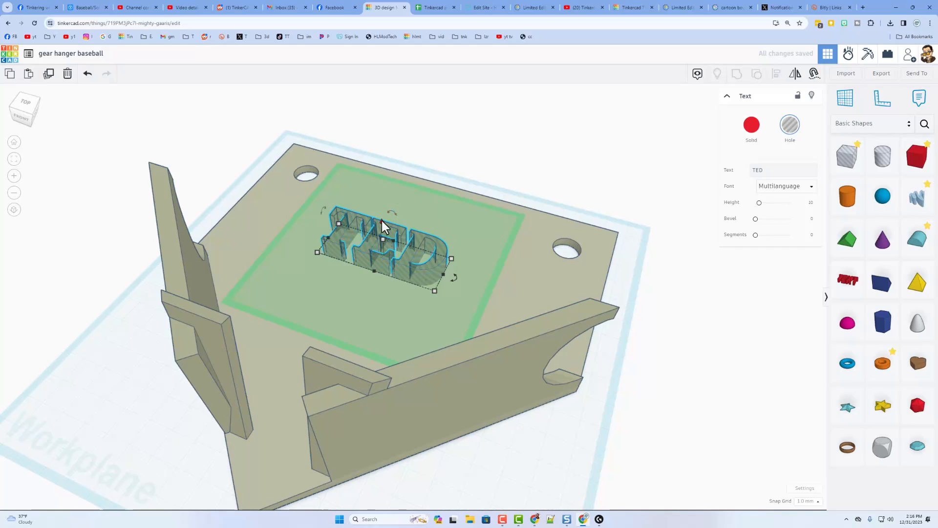
click(486, 161)
drag(501, 149, 374, 266)
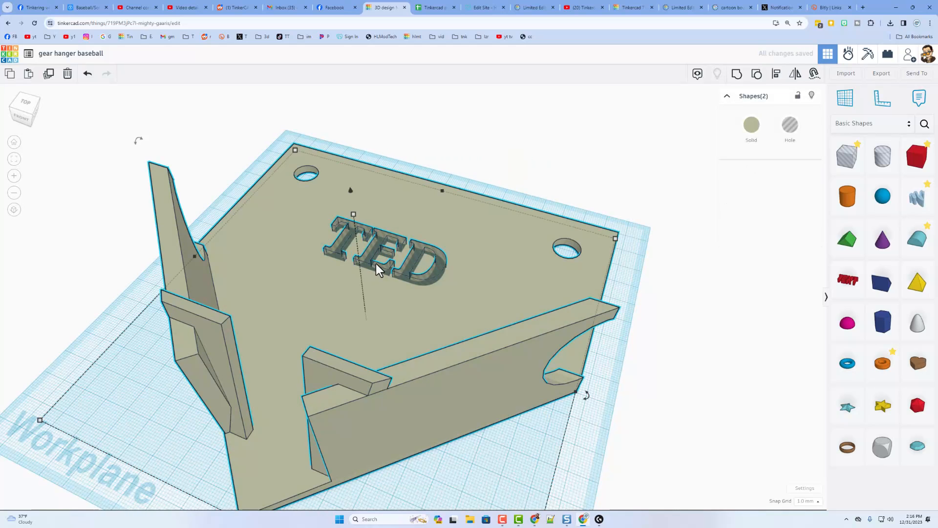
key(l)
scroll(355, 304, down, 1)
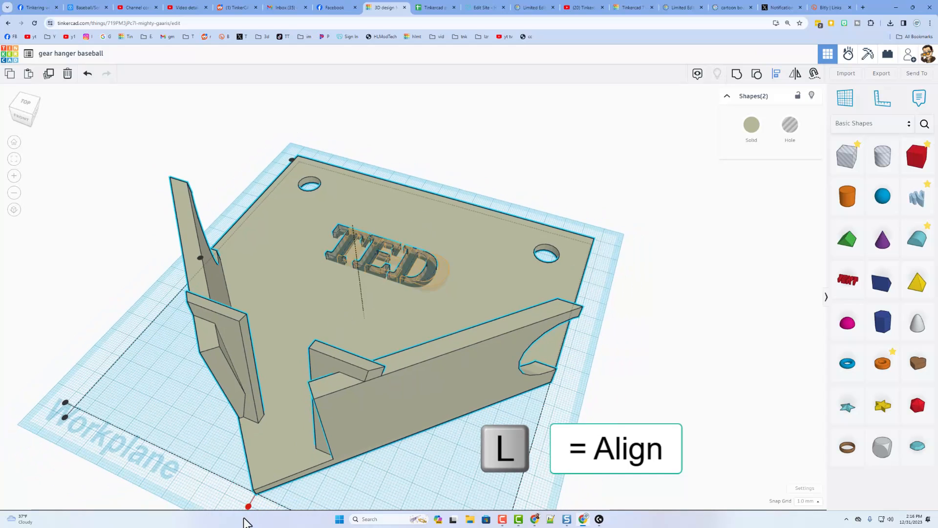
right_drag(356, 299, 420, 151)
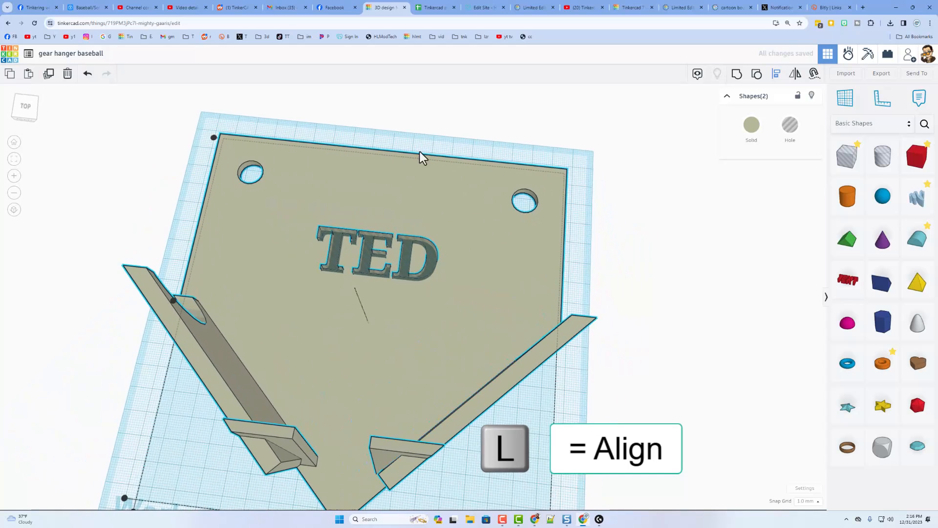
key(Escape)
- Enlarge TED evenly around its centre and group it with the plate
click(432, 263)
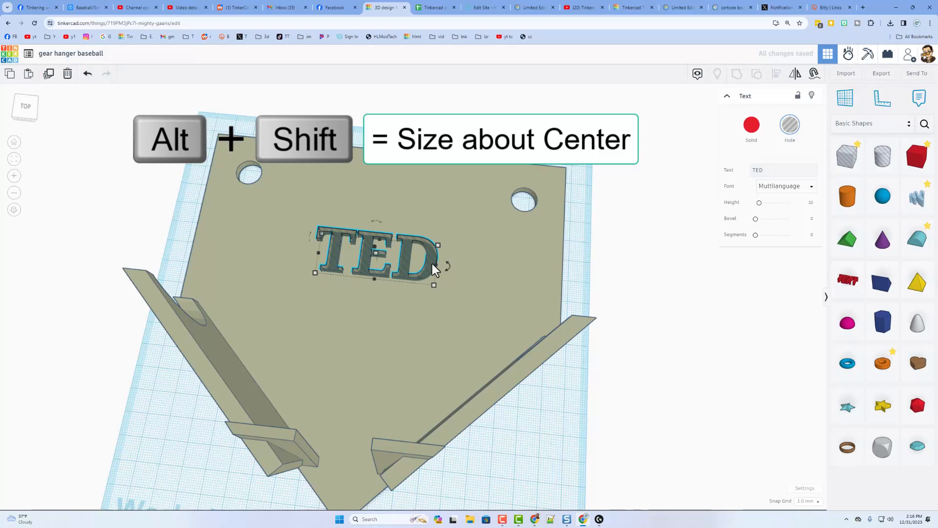
alt+shift+drag(432, 285, 458, 307)
key(Escape)
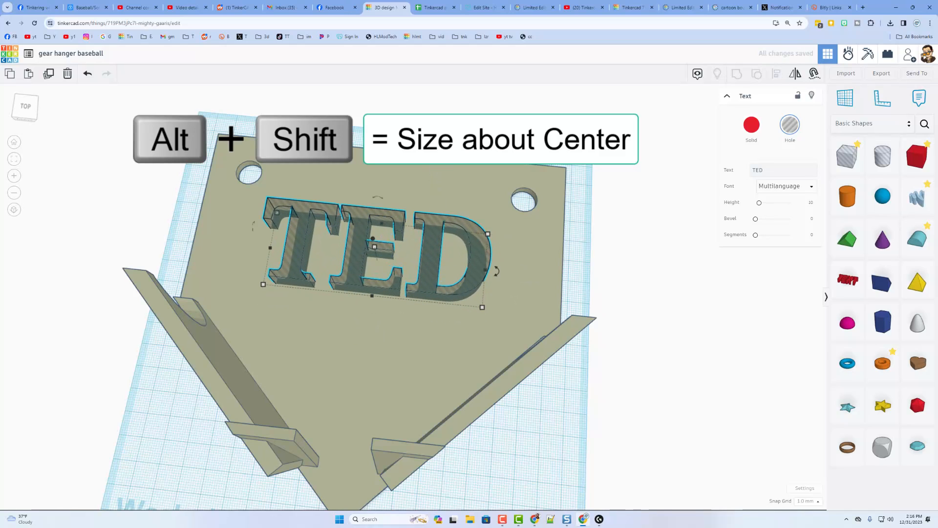
key(ctrl+a)
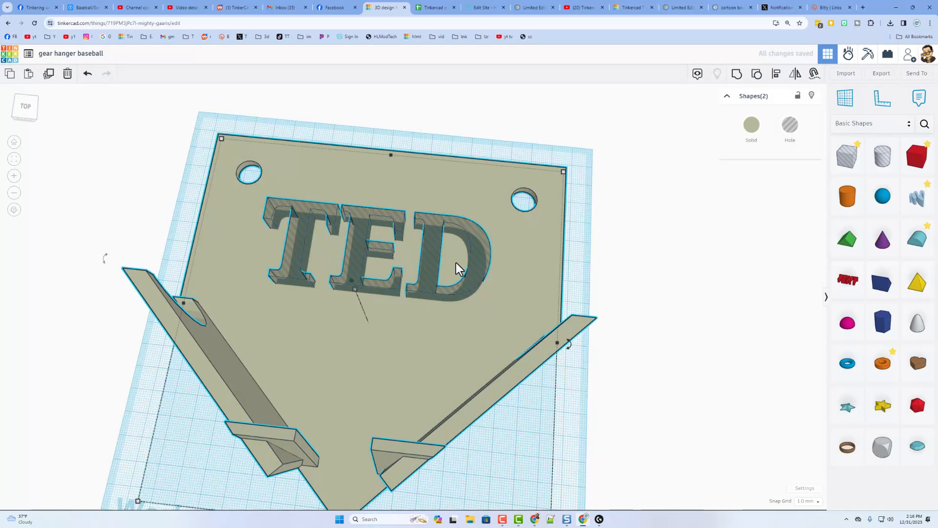
key(ctrl+g)
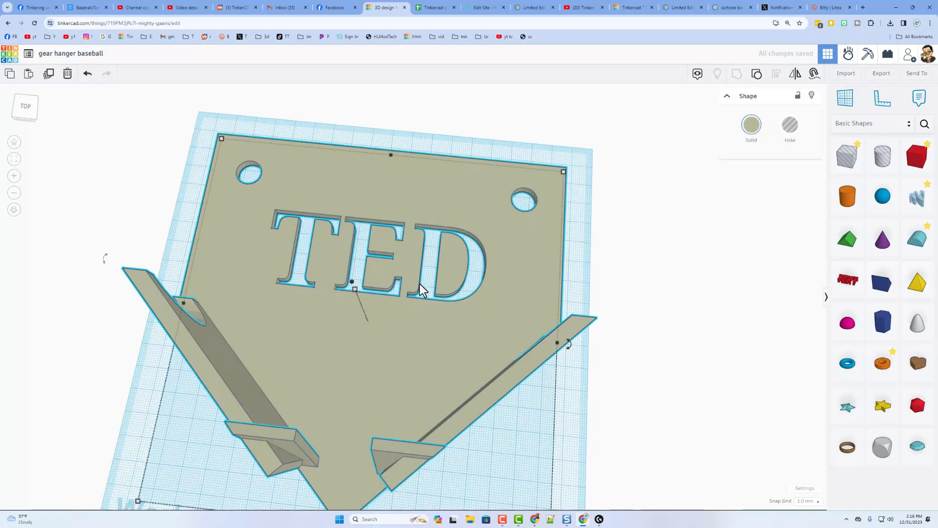
- Add a thin box strip across the D's inner cutout, sink it into the plate, and group them
right_drag(420, 284, 445, 275)
drag(907, 164, 430, 175)
right_drag(472, 198, 473, 261)
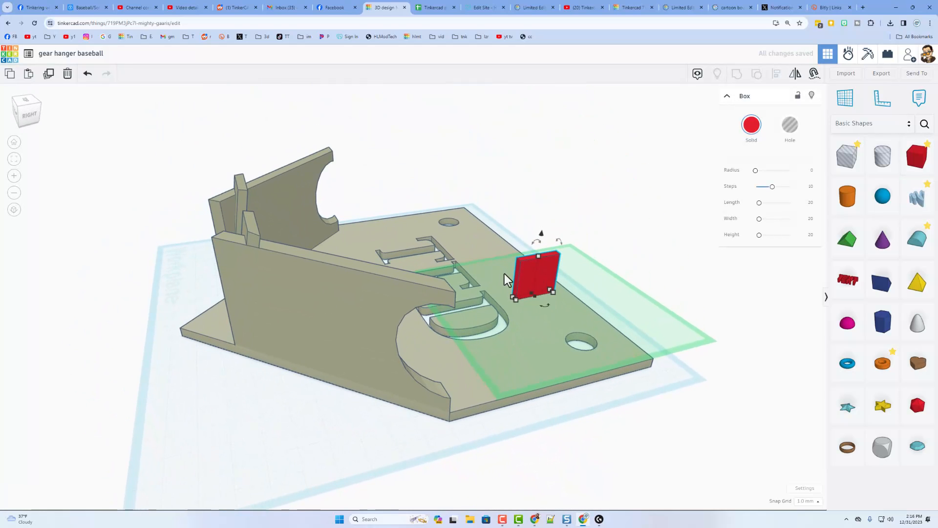
drag(518, 286, 496, 299)
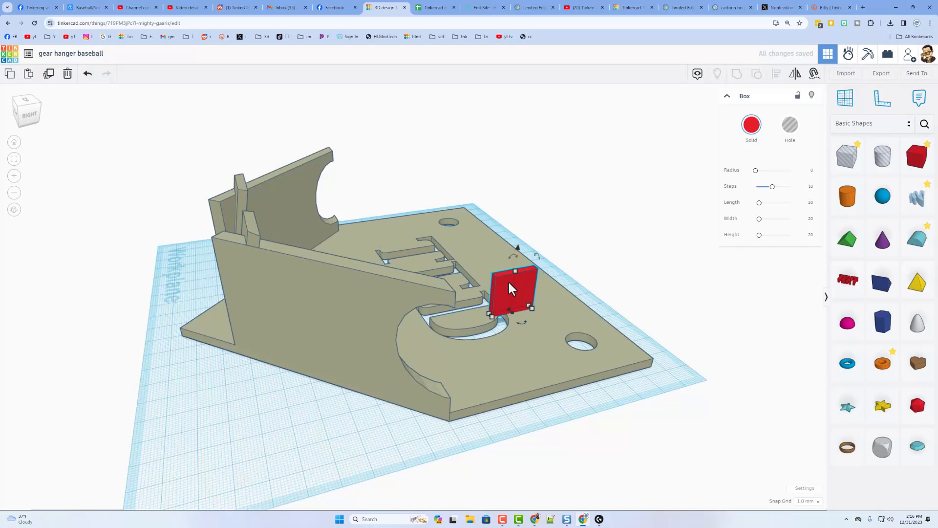
right_drag(508, 280, 486, 325)
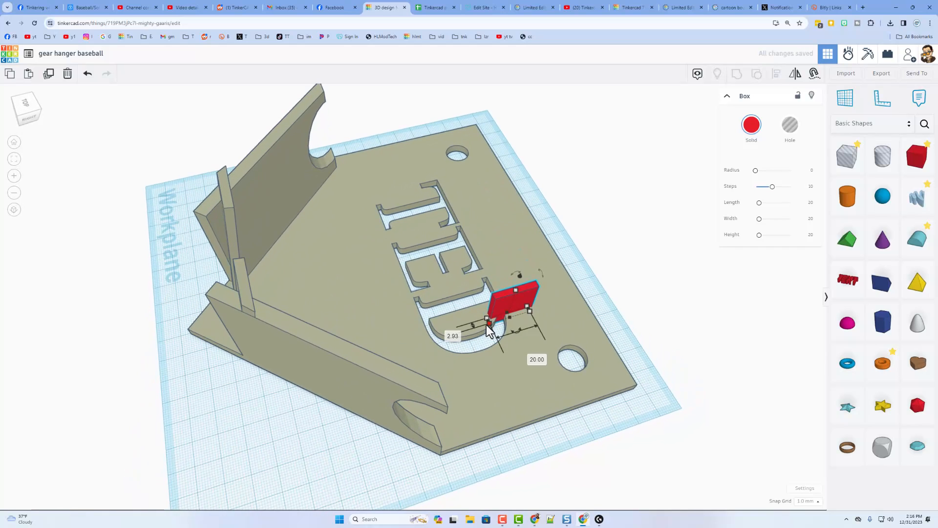
drag(487, 319, 409, 342)
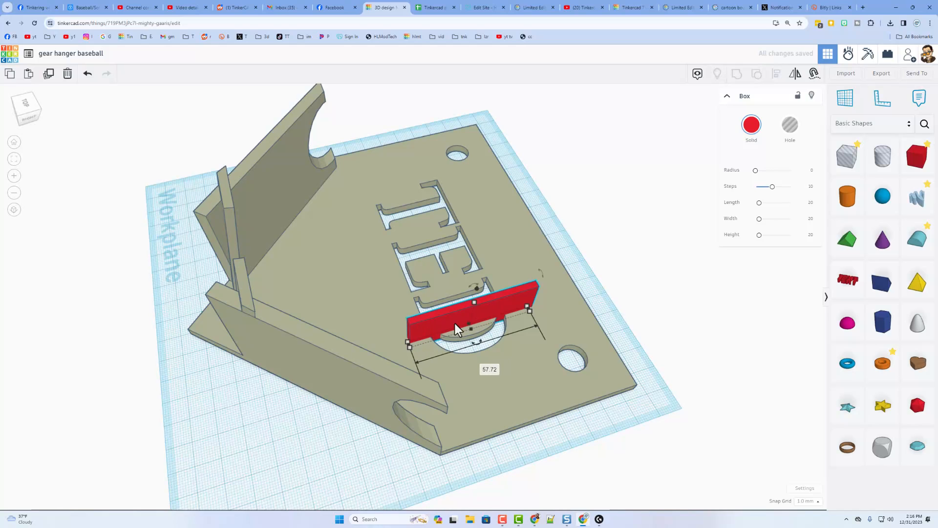
drag(473, 303, 470, 331)
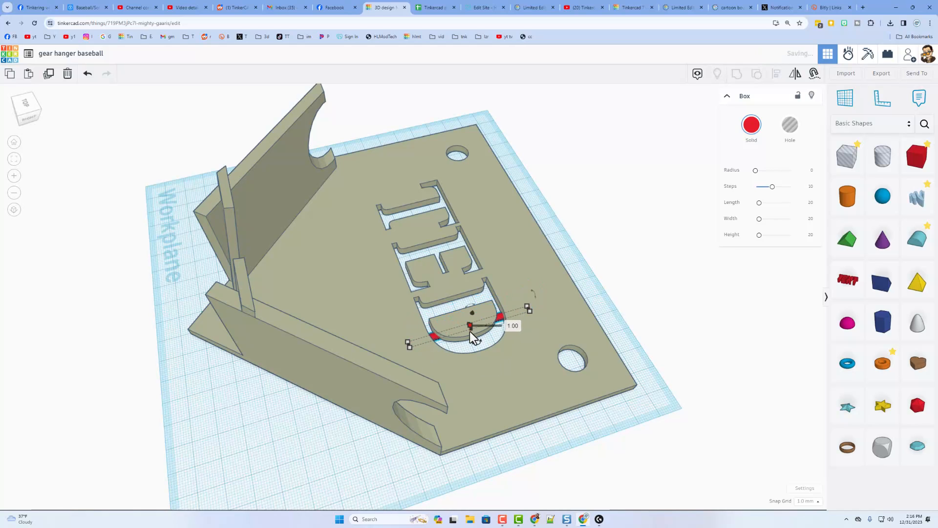
right_drag(470, 330, 536, 361)
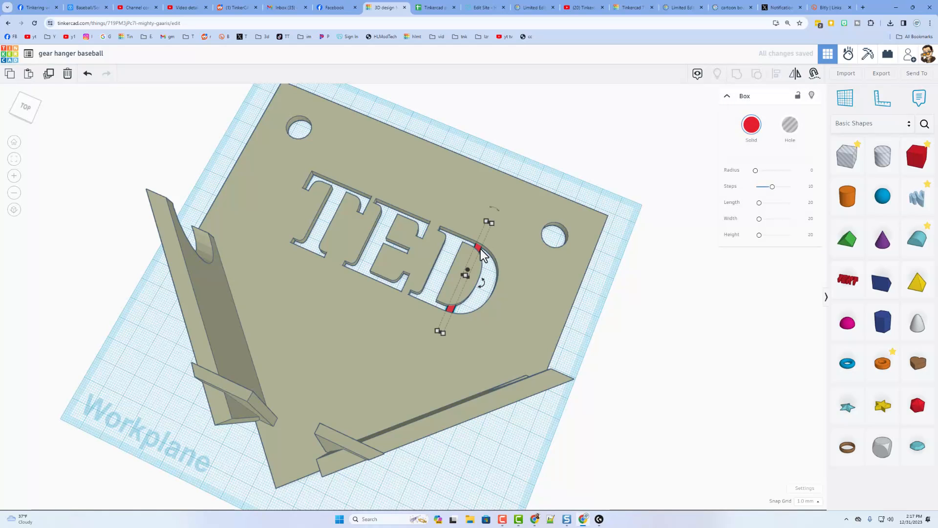
drag(497, 149, 456, 258)
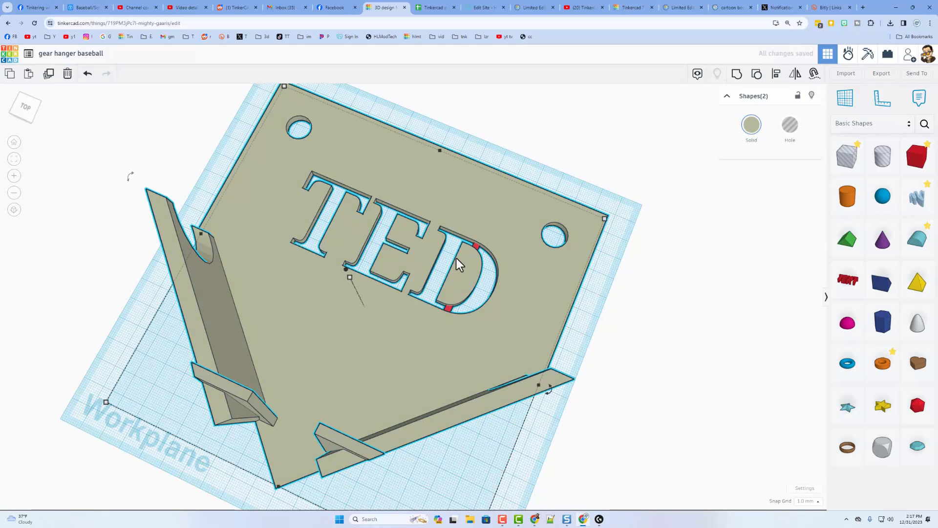
click(456, 258)
right_drag(312, 275, 435, 249)
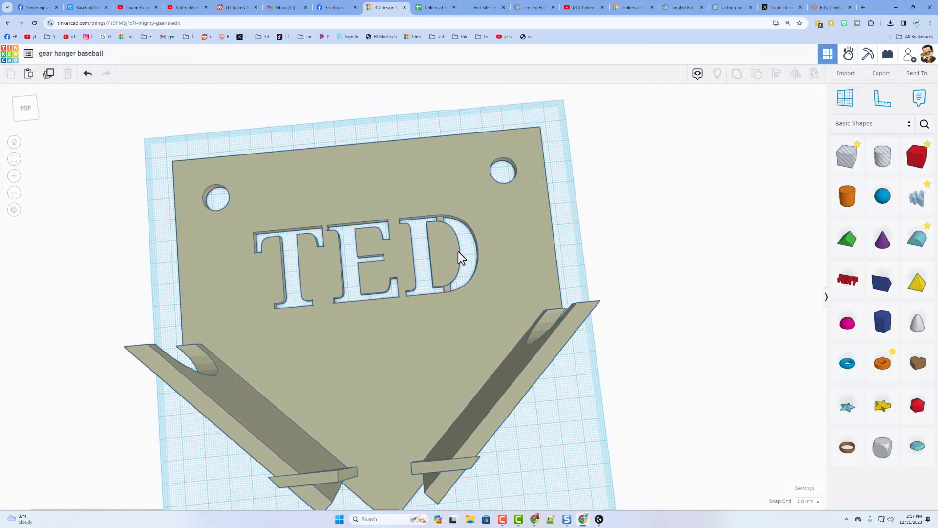
- Delete the red bridging box from the D and drop the plate onto the workplane
click(659, 202)
click(450, 291)
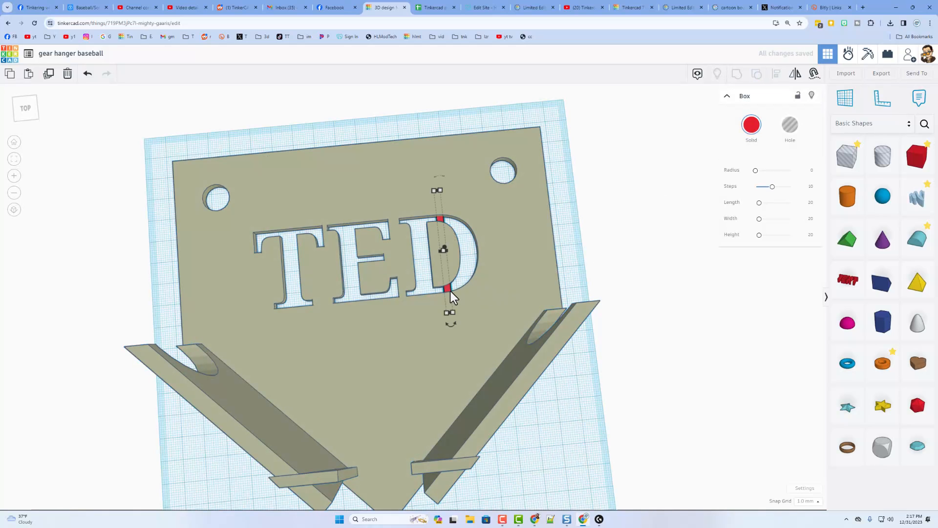
key(Delete)
right_drag(450, 258, 456, 235)
click(461, 235)
key(d)
- Raise the TED hole slightly and group all shapes so TED cuts the plate
right_drag(515, 270, 445, 307)
click(449, 315)
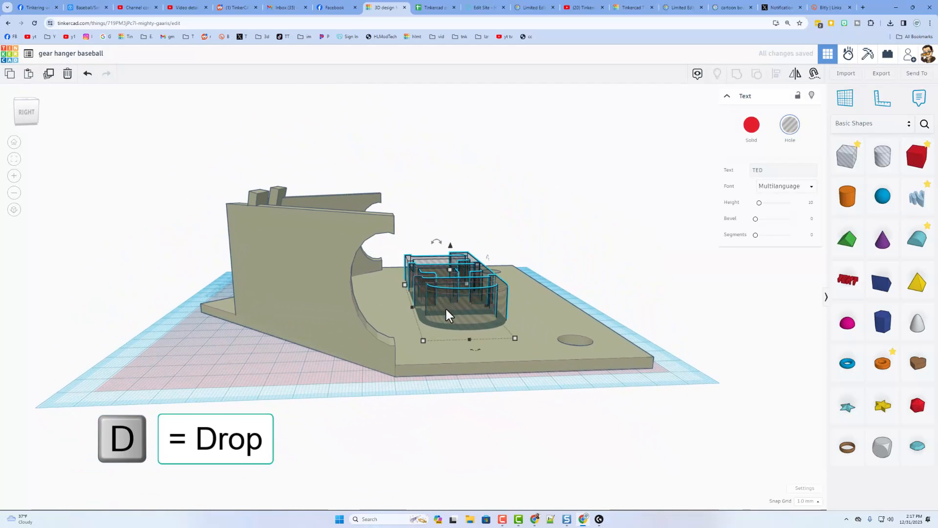
key(ctrl+Up)
key(ctrl+Up)
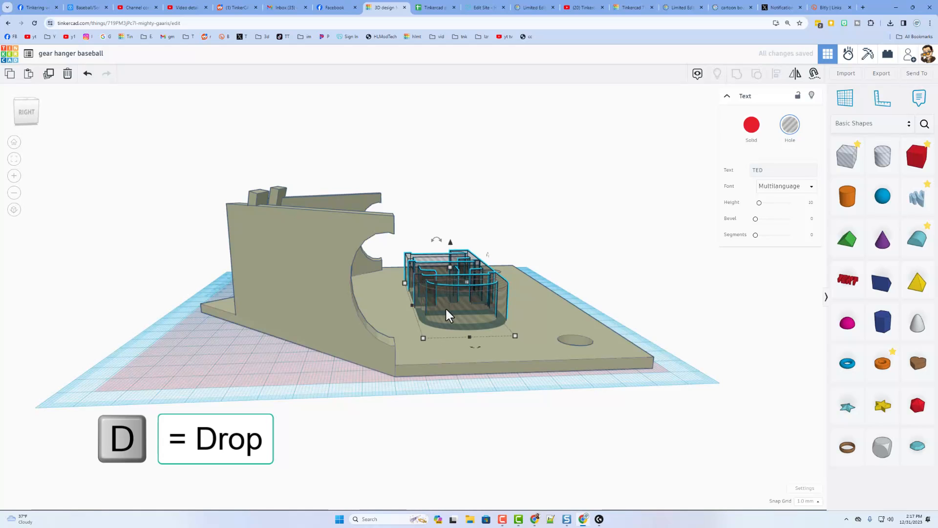
right_drag(497, 224, 618, 260)
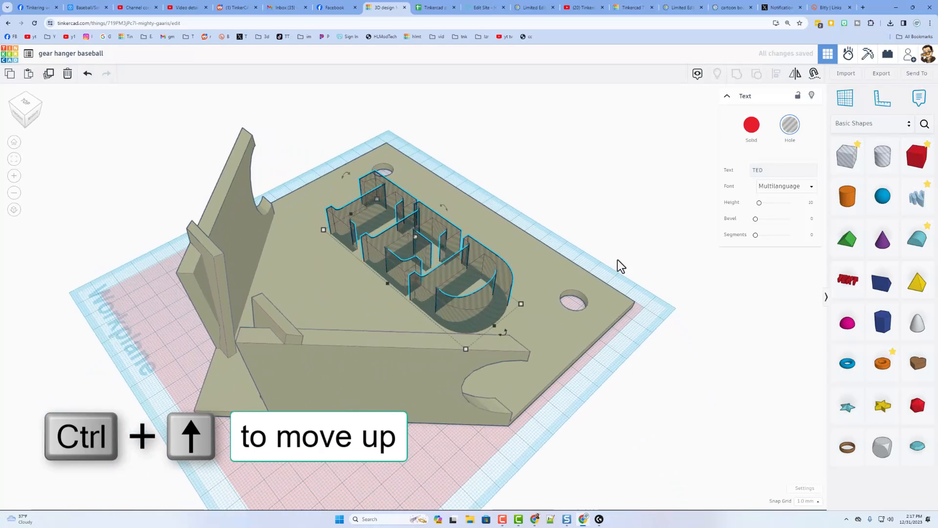
key(ctrl+a)
key(ctrl+g)
click(592, 257)
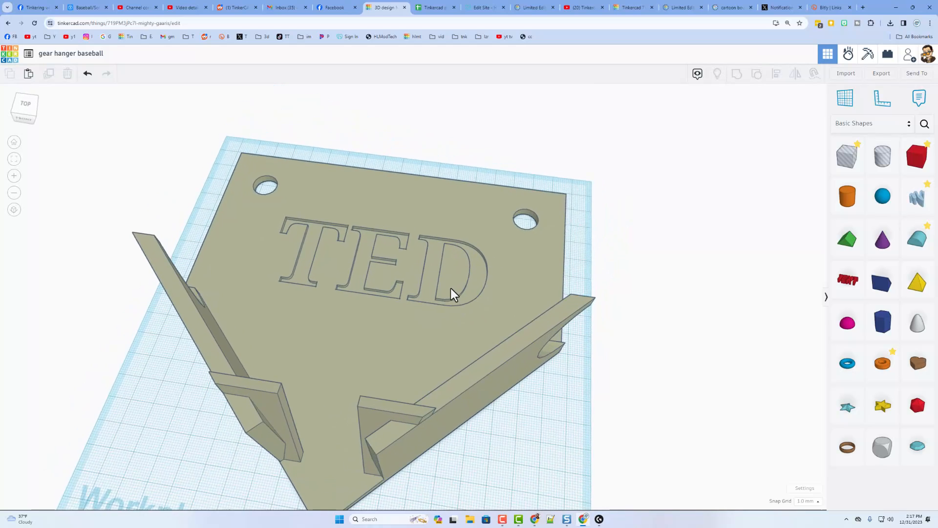
click(496, 267)
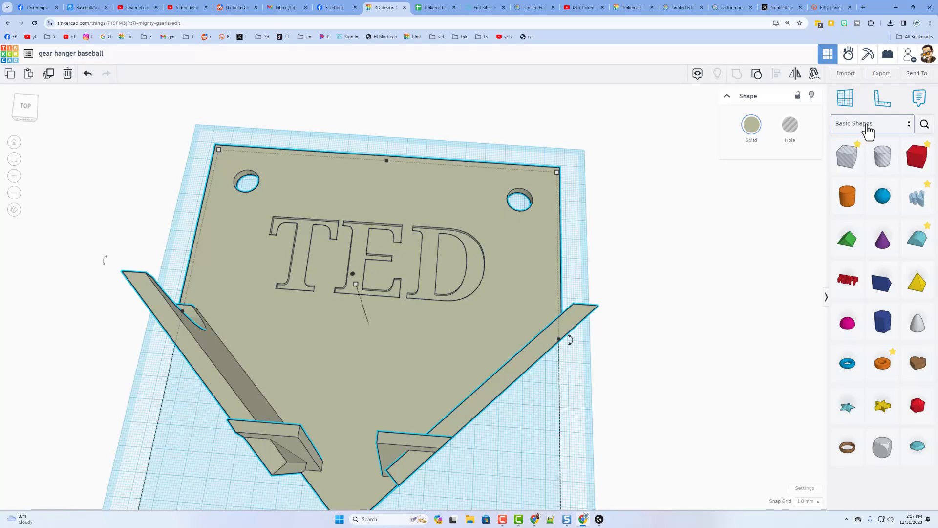
- Search shapes for 'scr', clear the search, and switch the shape library to Favorites
click(924, 124)
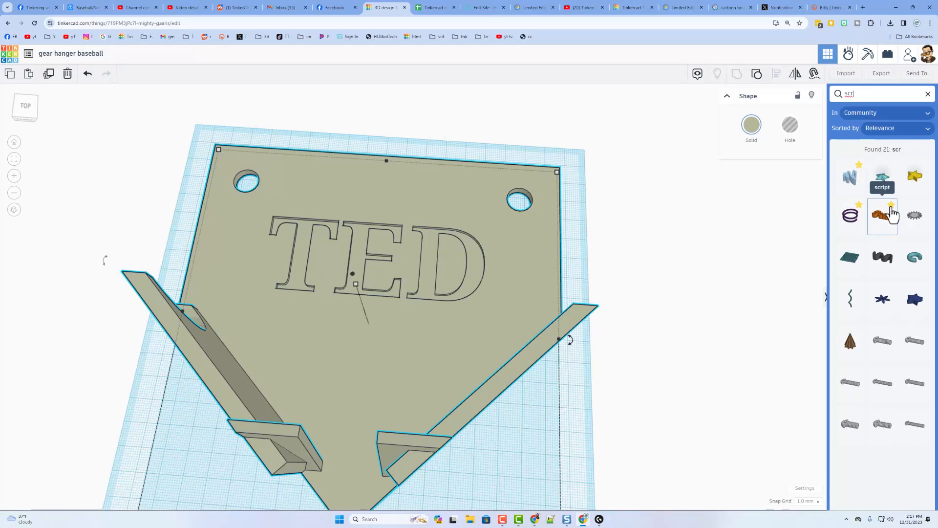
drag(892, 215, 886, 218)
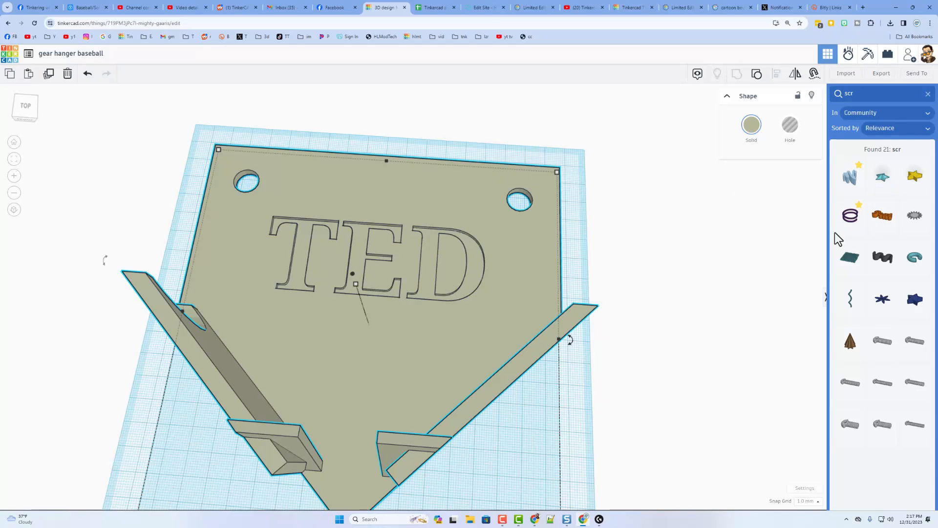
click(927, 94)
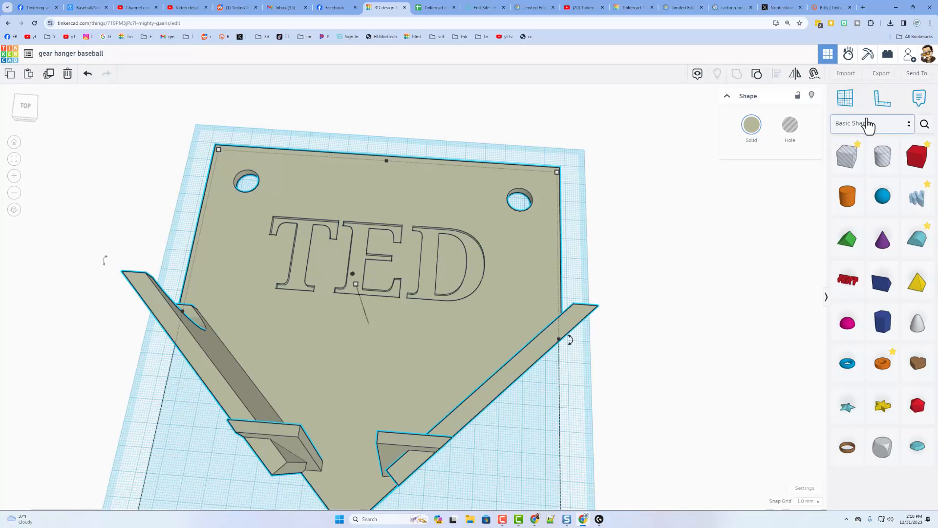
click(865, 127)
click(861, 141)
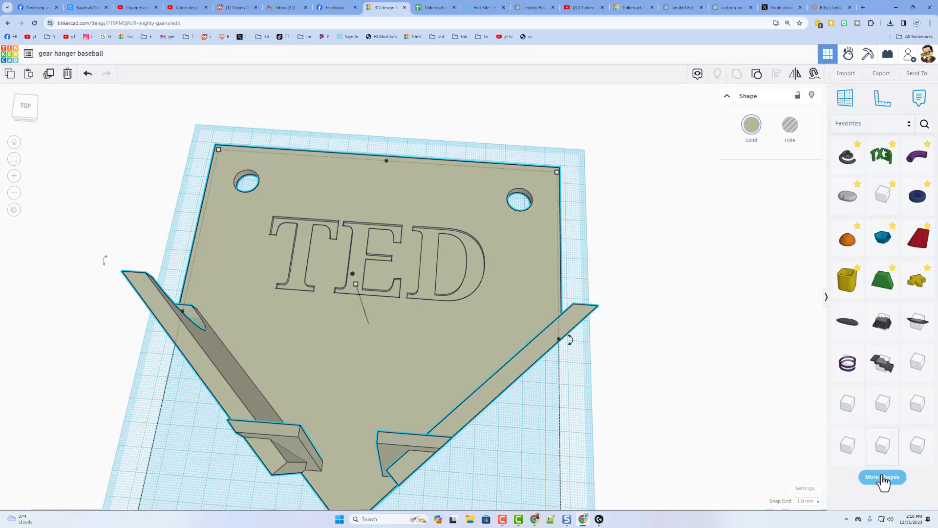
scroll(880, 440, down, 3)
scroll(882, 469, down, 2)
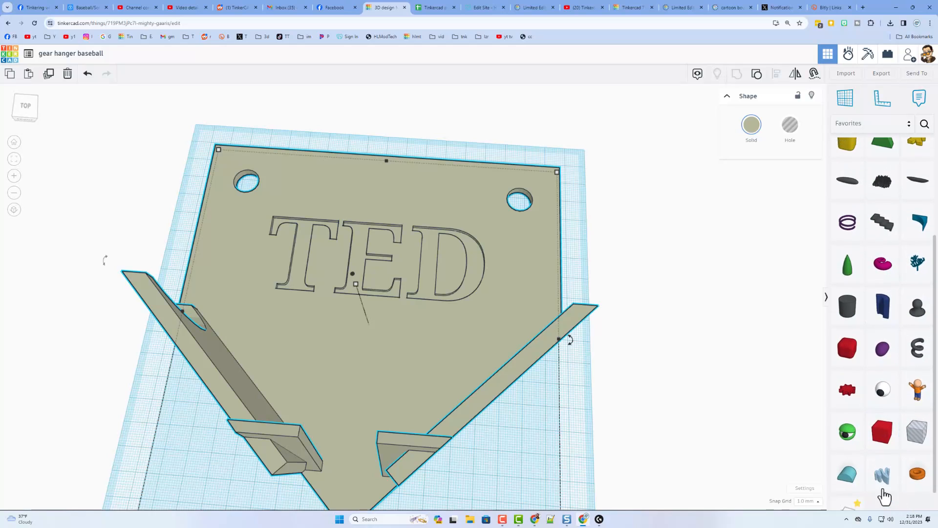
click(813, 458)
- Place the script Text shape on the plate and switch its font to Stencil
drag(848, 489, 351, 193)
right_drag(392, 221, 398, 225)
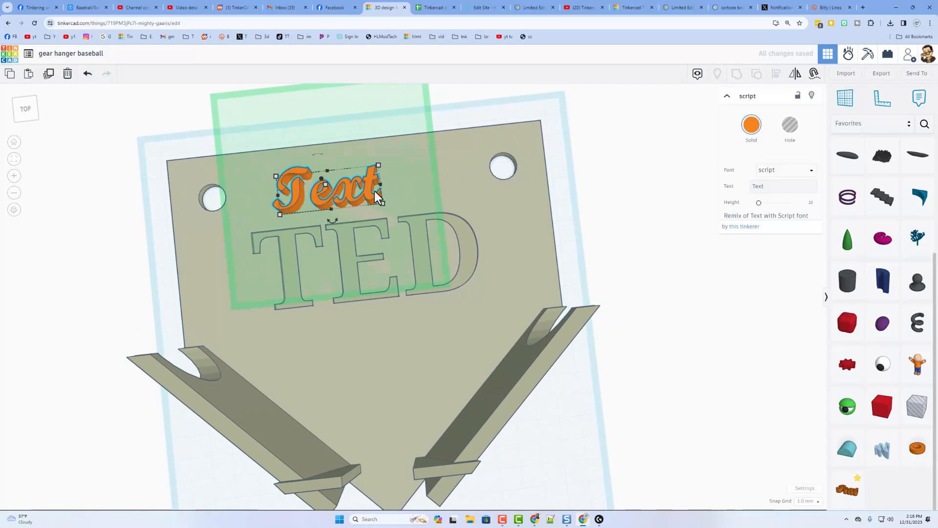
right_drag(375, 191, 616, 176)
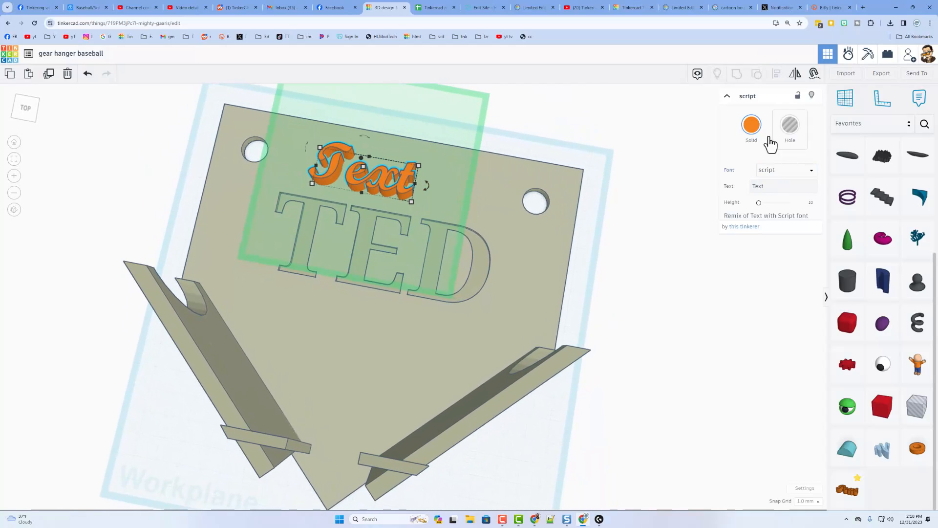
click(776, 171)
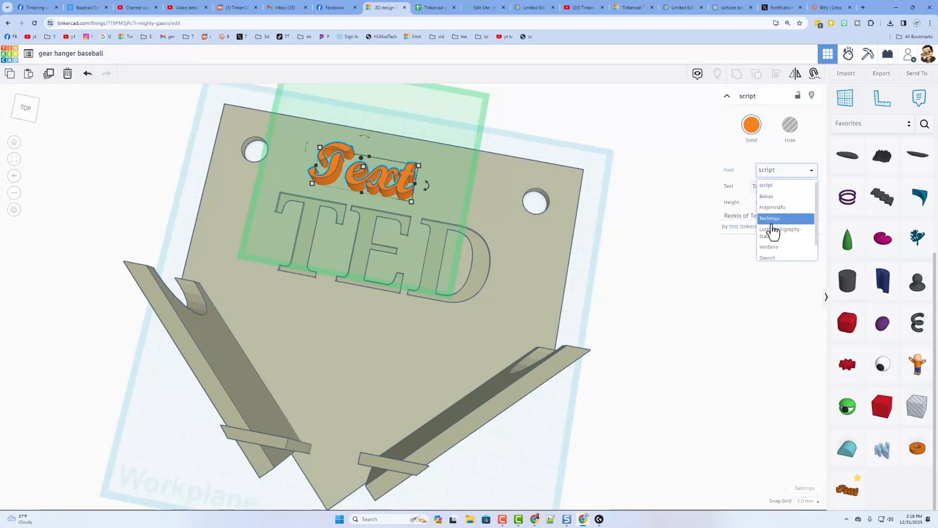
click(769, 258)
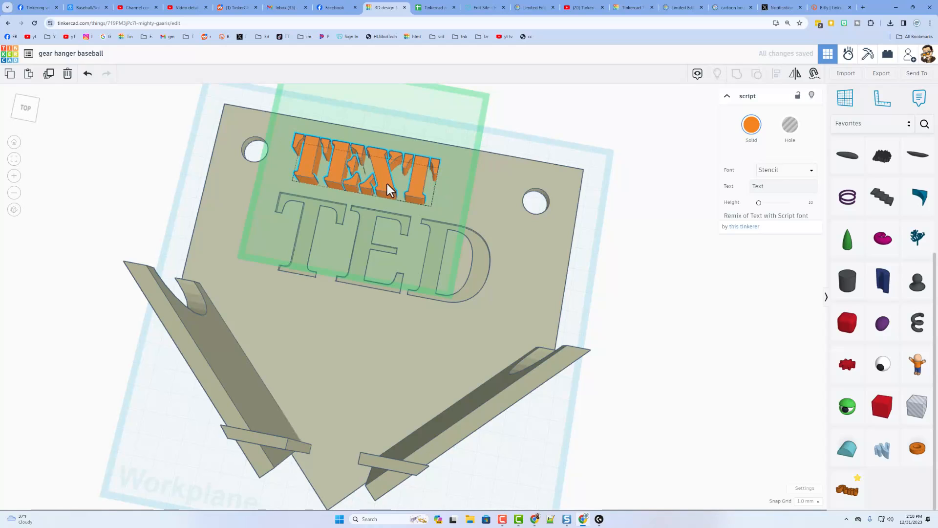
drag(387, 184, 480, 223)
click(770, 191)
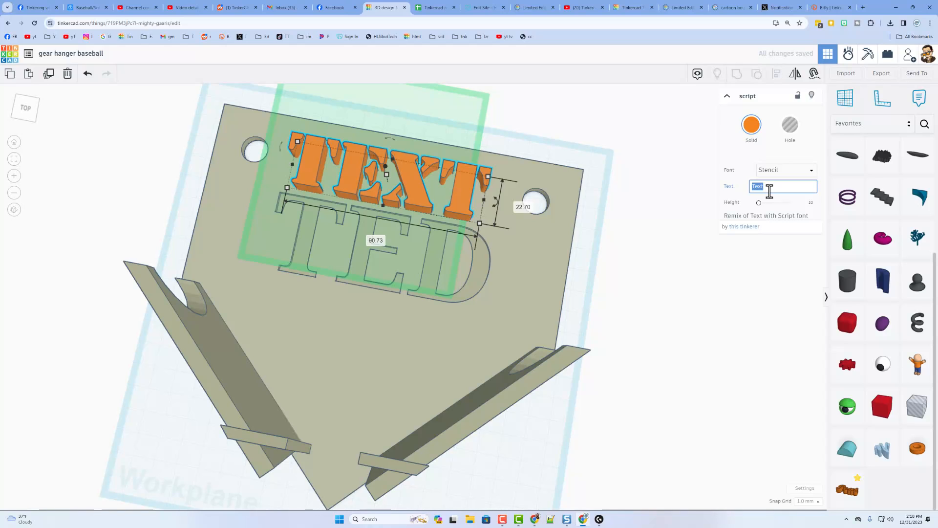
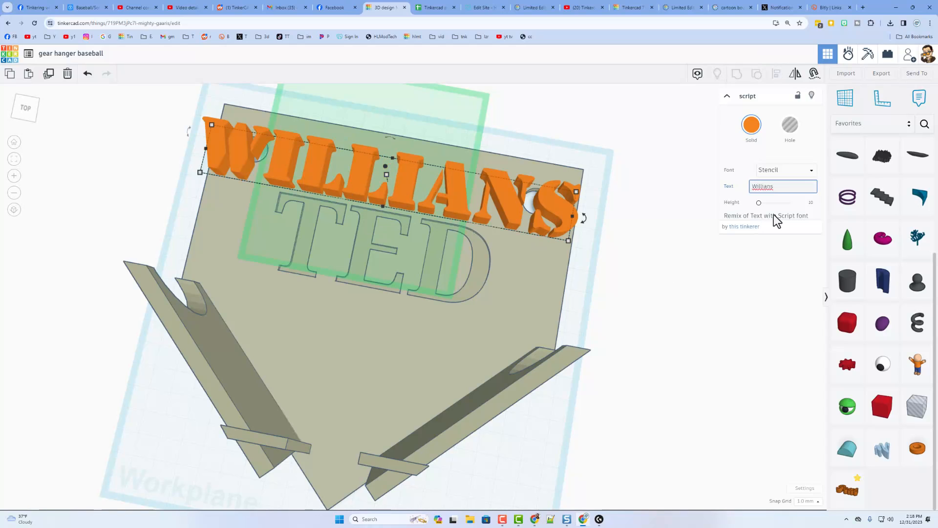
key(BackSpace)
key(BackSpace)
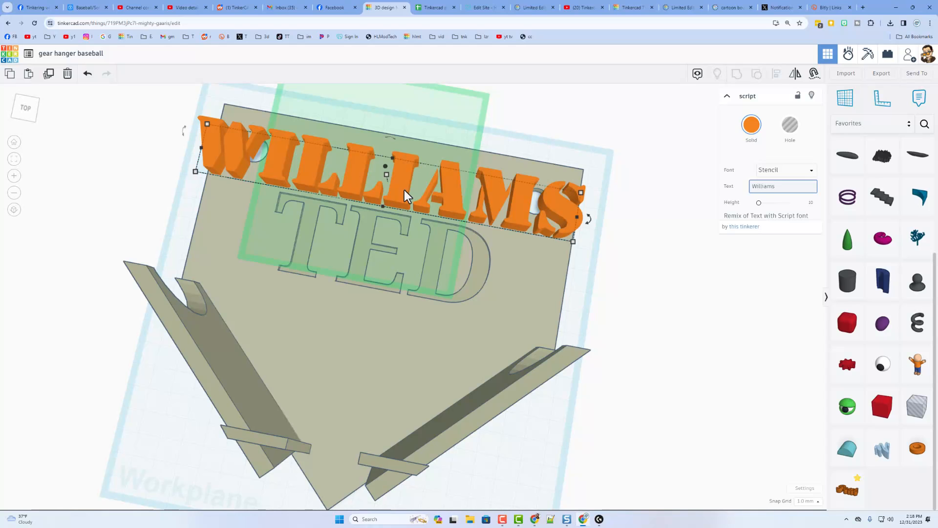
right_drag(404, 189, 532, 362)
click(532, 362)
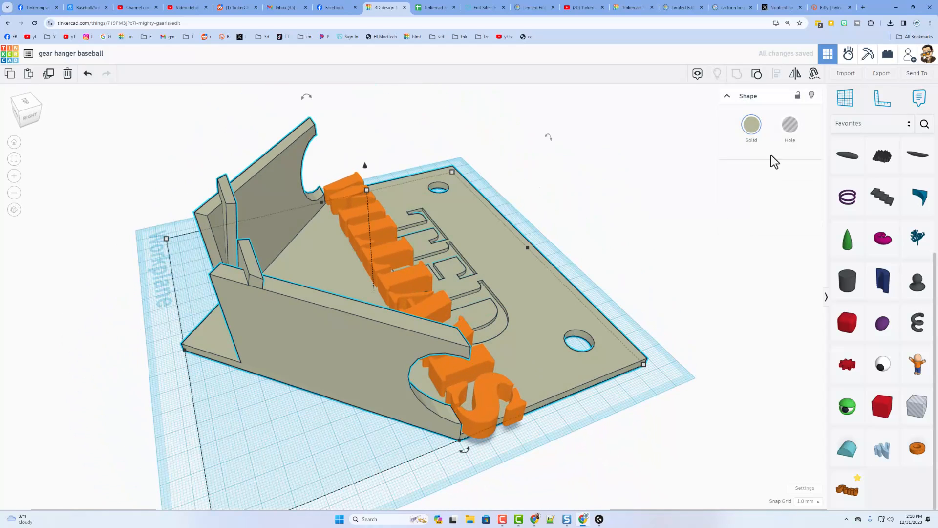
- Ungroup the base and shift the TED hole to the right with the arrow keys
click(756, 74)
click(698, 151)
right_drag(698, 152, 456, 267)
click(481, 246)
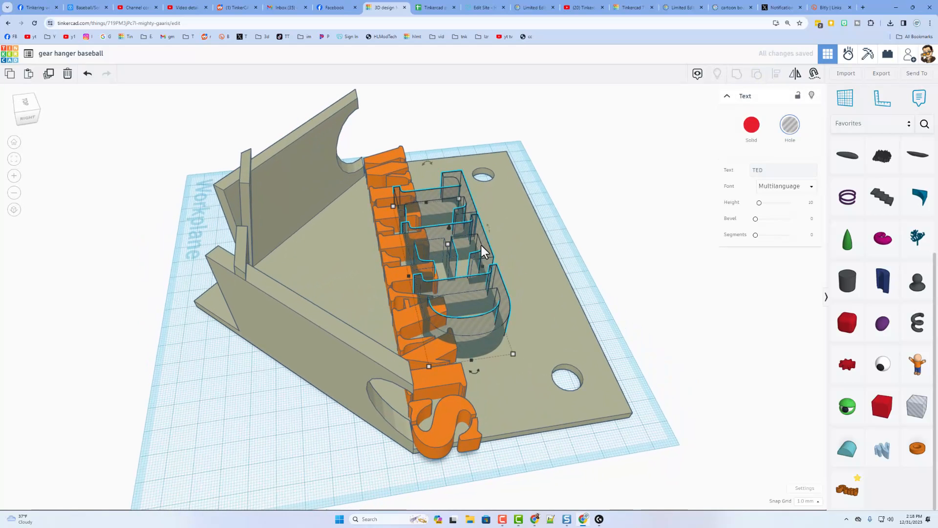
key(Right)
key(Right)
key(Right)
key(Right)
key(Right)
key(Right)
key(Right)
key(Right)
key(Right)
key(Right)
key(Right)
key(Right)
key(Right)
key(Right)
key(Right)
key(Right)
key(Right)
key(Right)
key(Right)
key(Right)
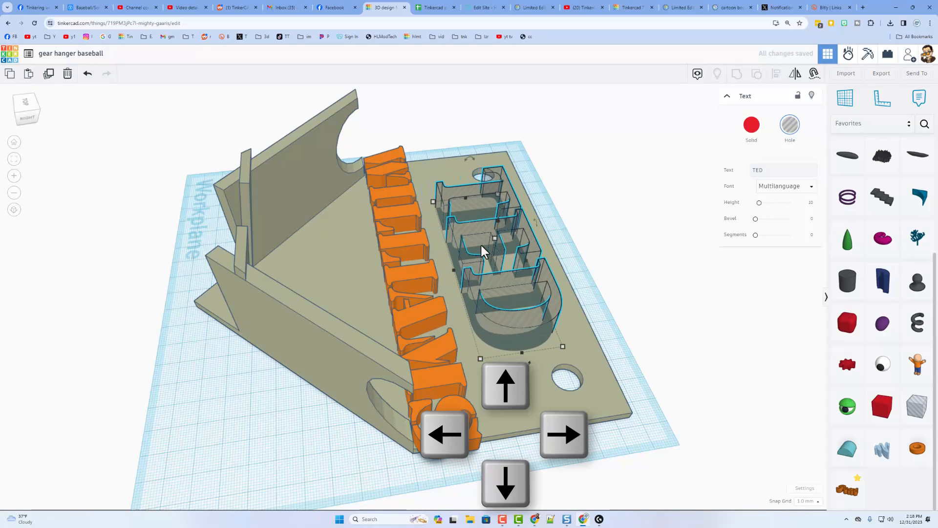
key(Right)
click(394, 182)
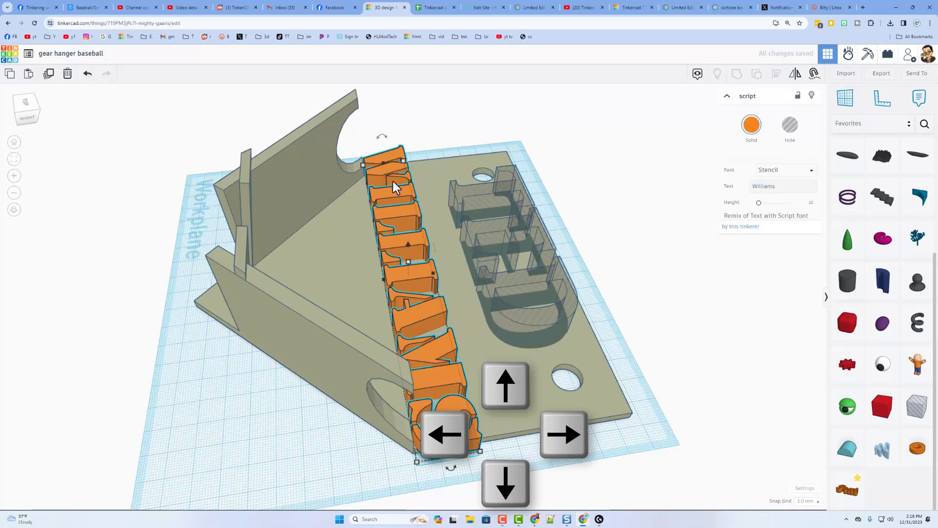
drag(383, 162, 389, 184)
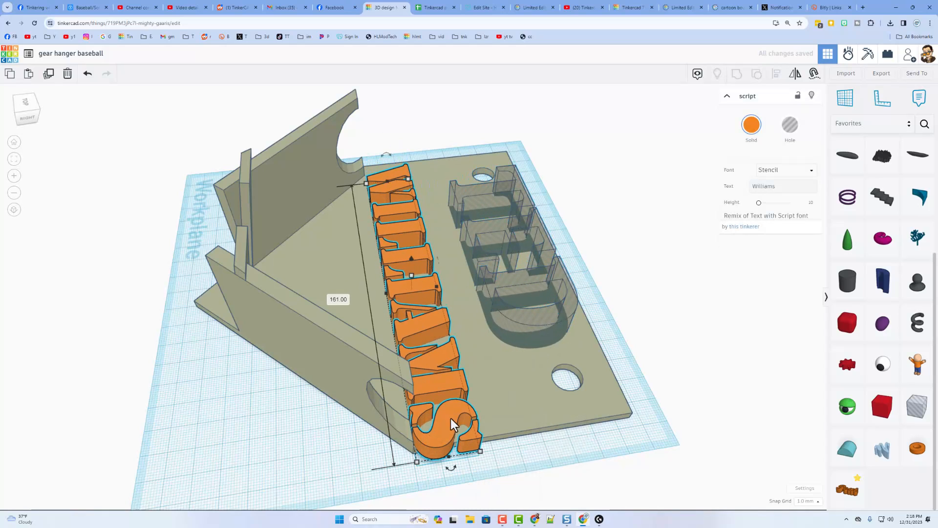
right_drag(429, 397, 389, 303)
drag(392, 253, 400, 250)
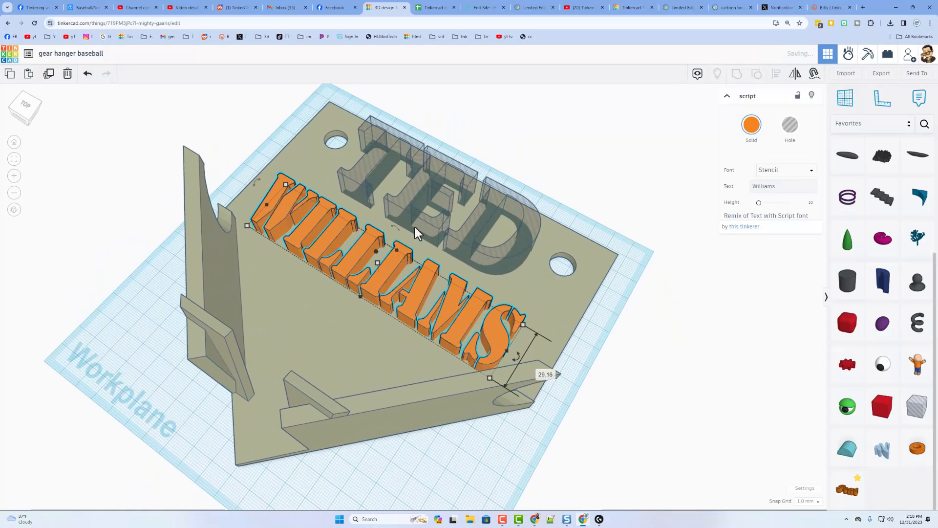
click(423, 215)
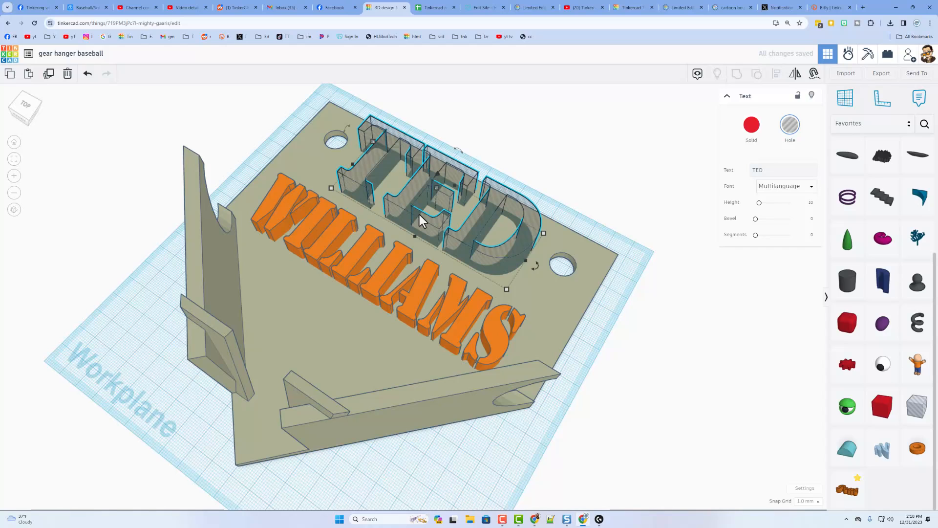
drag(419, 215, 412, 215)
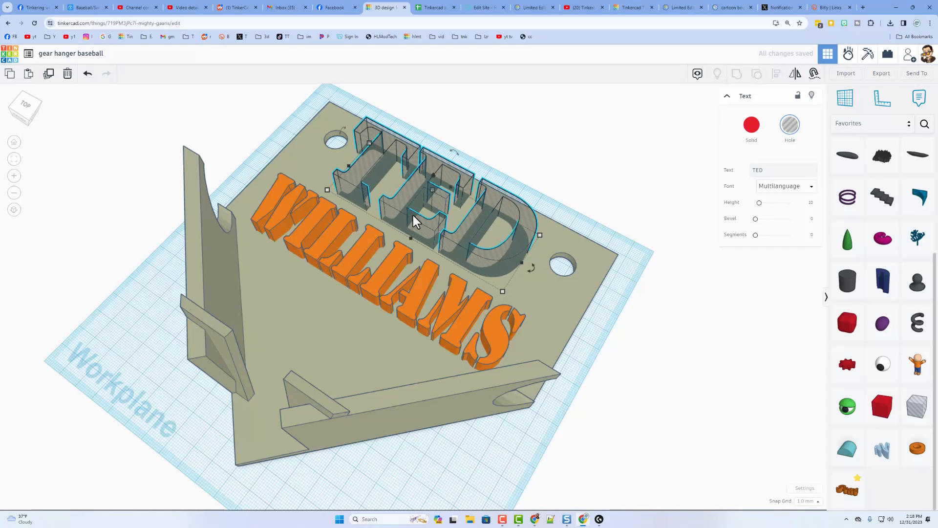
key(l)
click(500, 155)
- Select the plate with both words and centre the words on it
drag(396, 262, 395, 262)
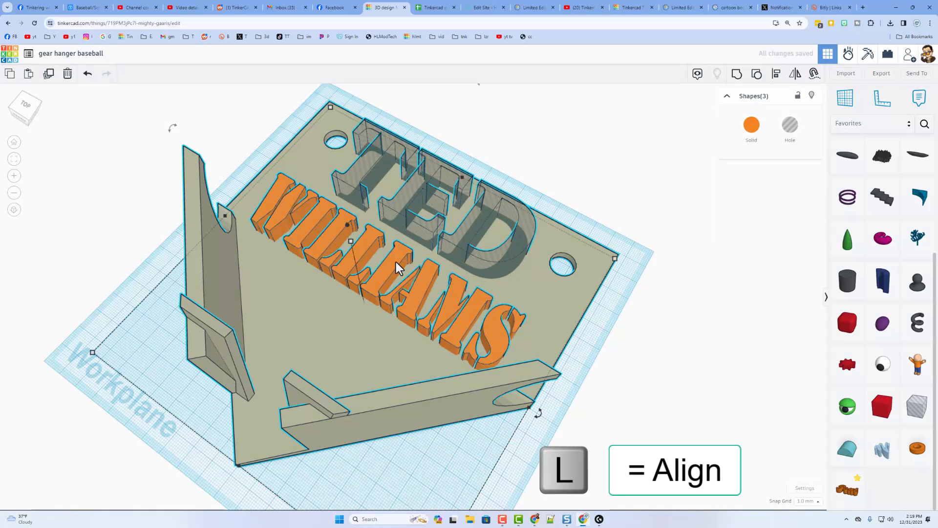
click(230, 476)
key(Escape)
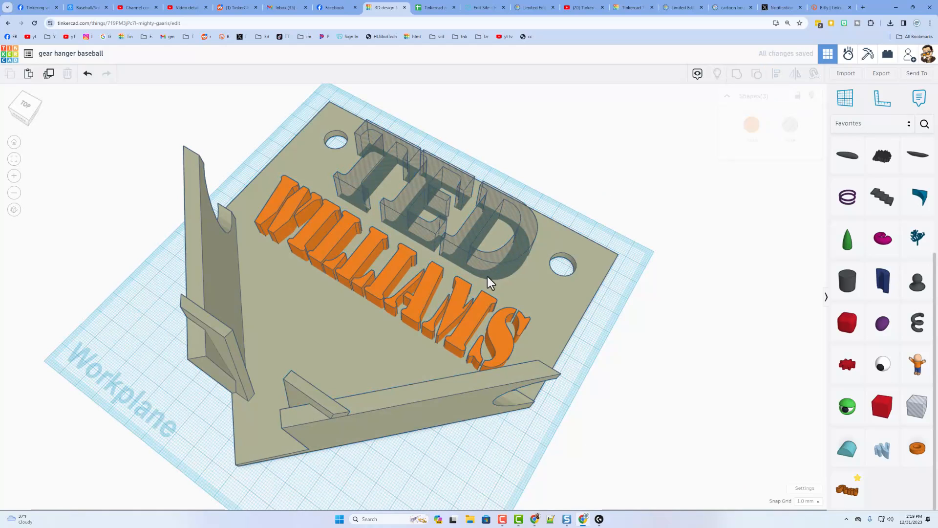
- Make WILLIAMS a hole, position it, and select it together with the plate
click(428, 283)
click(790, 131)
right_drag(603, 191, 511, 144)
mouse_move(423, 249)
mouse_down()
mouse_move(427, 270)
mouse_move(430, 259)
mouse_up()
drag(632, 230, 440, 367)
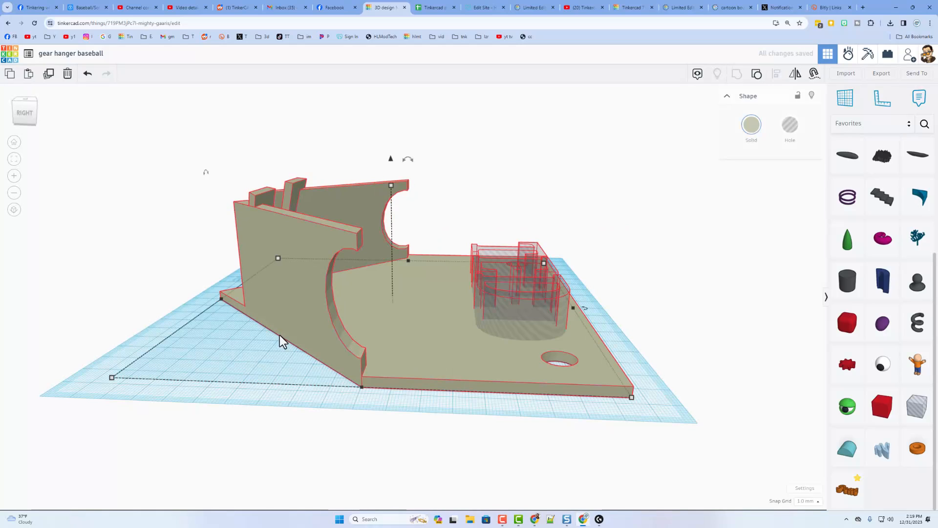
right_drag(161, 278, 441, 357)
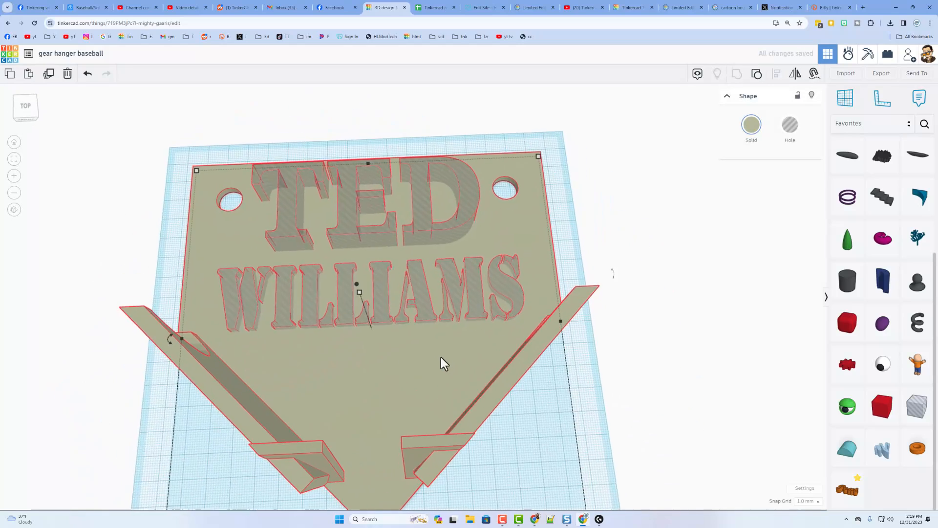
scroll(441, 357, down, 1)
scroll(332, 288, up, 2)
right_drag(359, 264, 432, 299)
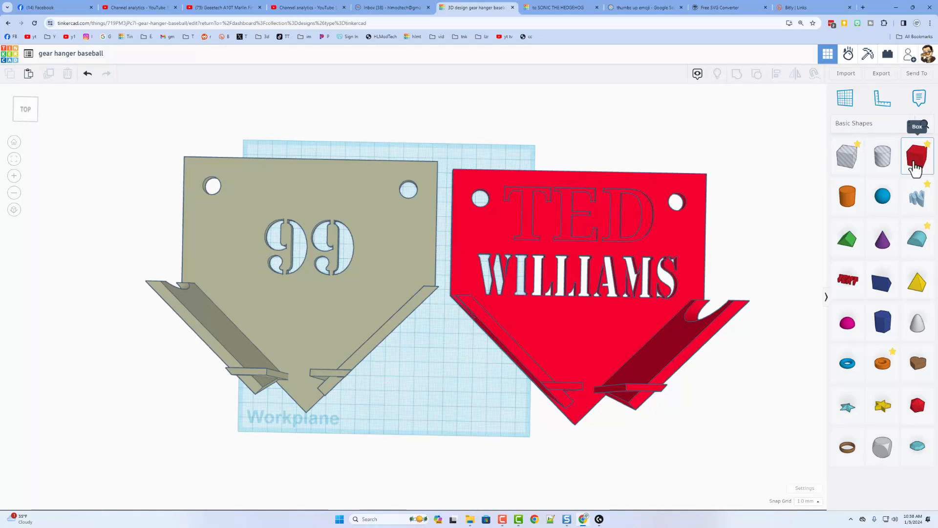
- Add a 3.8-tall box stretched over the 99 and drop it onto the plate
drag(913, 173, 238, 220)
drag(304, 236, 318, 295)
right_drag(318, 295, 294, 208)
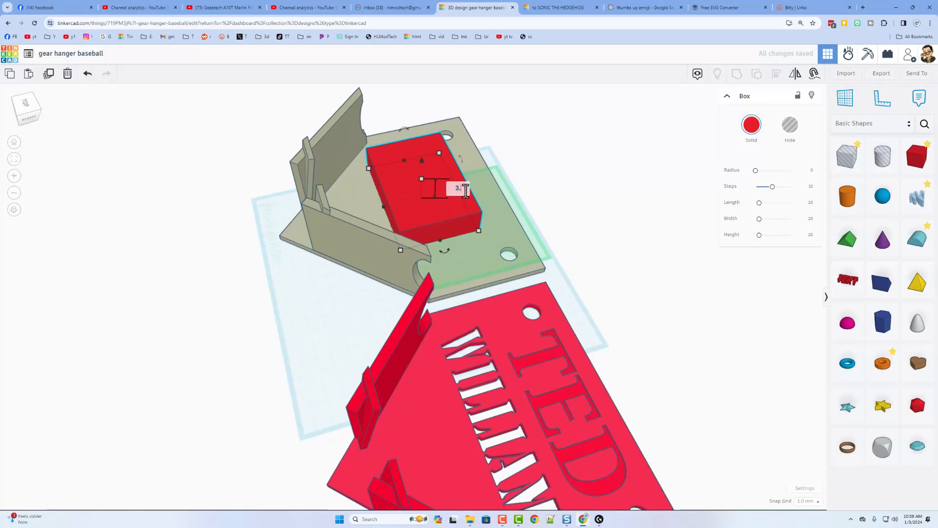
key(Return)
key(d)
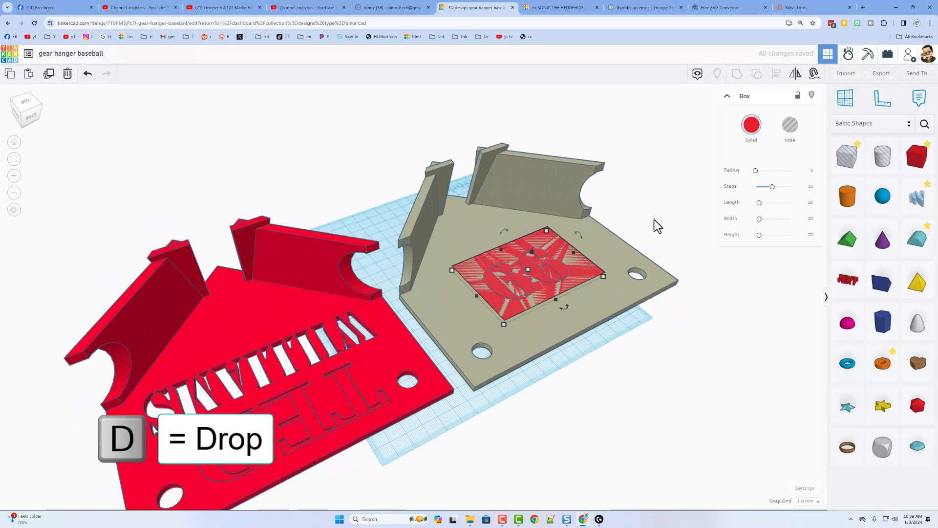
- Group the box with the tan plate so the 99 is filled in
click(635, 227)
click(567, 309)
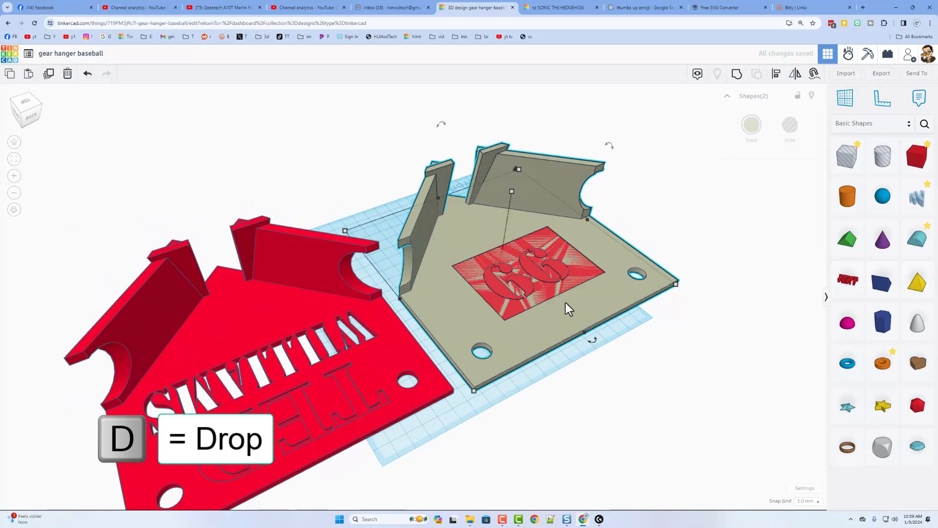
key(ctrl+g)
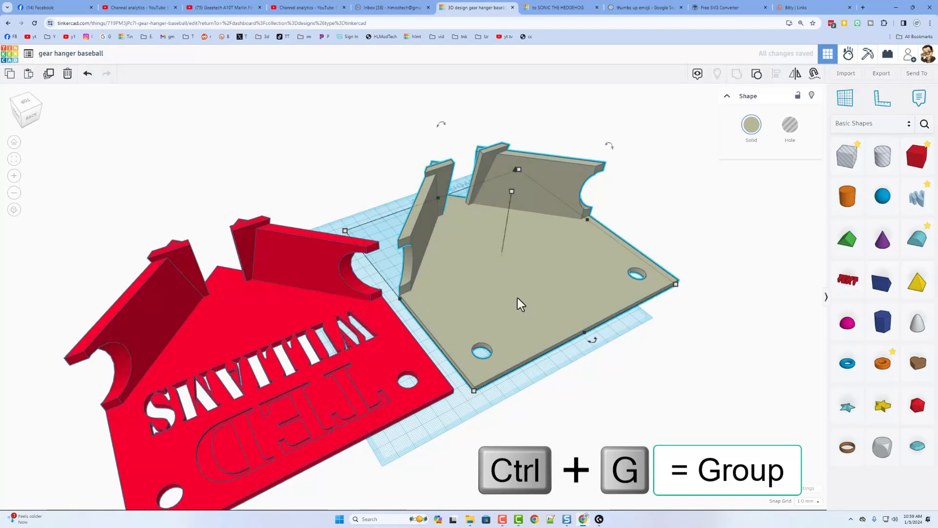
right_drag(519, 299, 677, 297)
right_drag(273, 220, 503, 259)
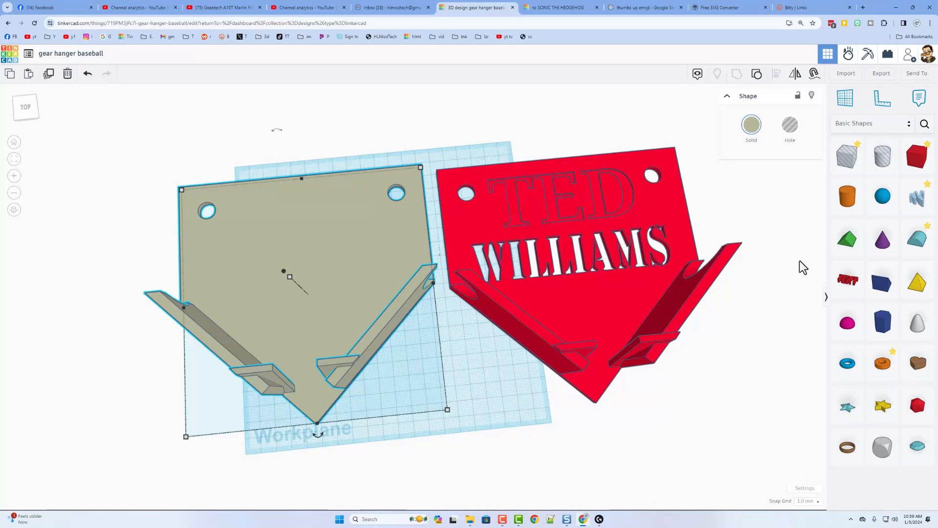
- Add a text shape reading 78 on the tan plate and scale it up evenly
click(781, 277)
right_drag(782, 277, 383, 305)
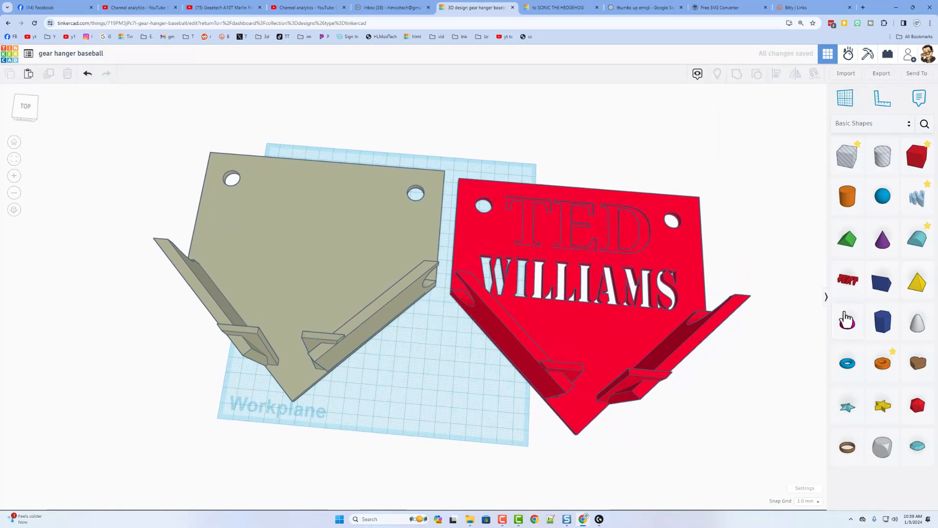
drag(858, 290, 323, 230)
right_drag(331, 194, 345, 254)
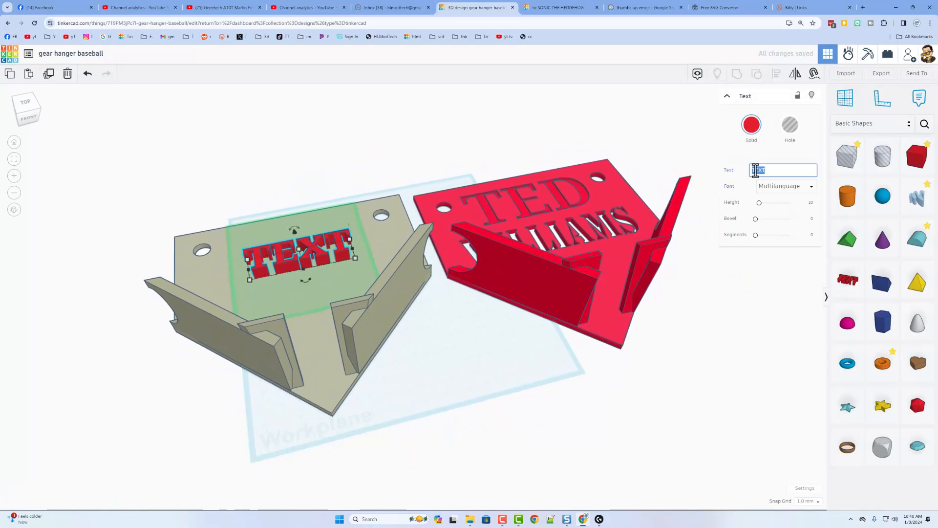
text(78)
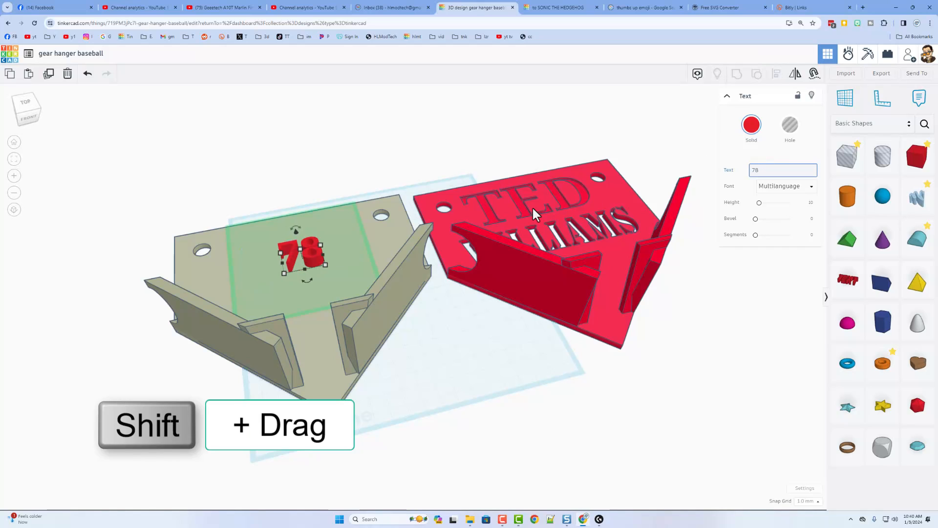
mouse_move(326, 264)
shift+mouse_down()
mouse_move(366, 286)
mouse_move(323, 272)
shift+mouse_up()
click(293, 240)
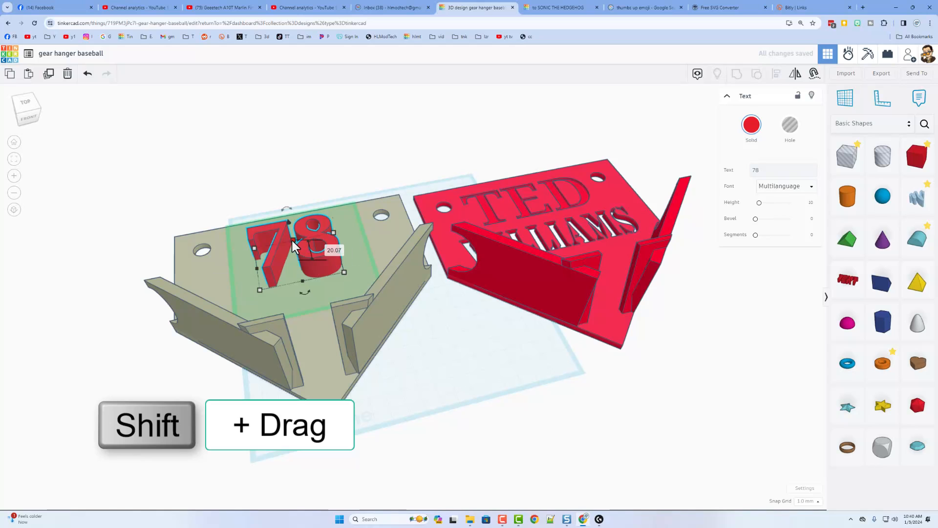
- Set the 78's height to 3 and select it together with the plate
click(331, 250)
text(3)
key(Return)
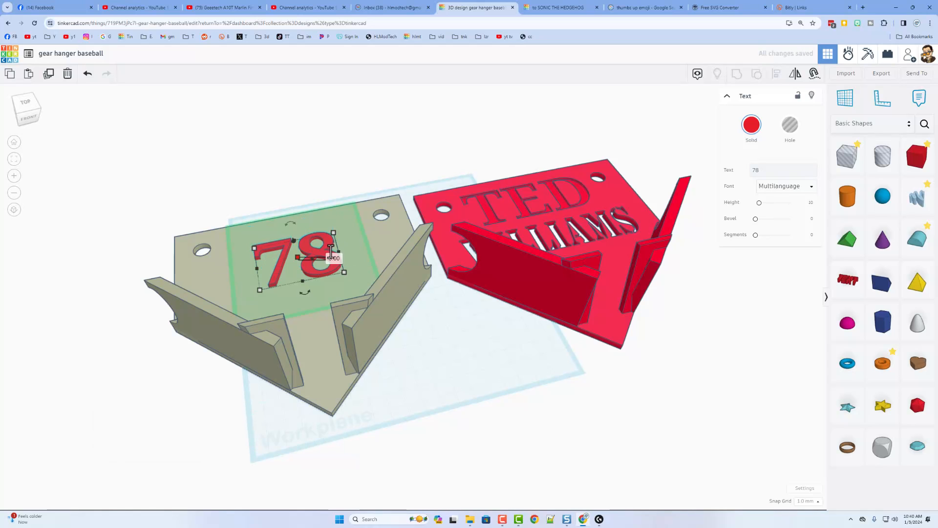
click(356, 176)
right_drag(372, 177, 333, 215)
drag(324, 153, 284, 239)
- Centre the 78 across the tan plate with Align and group it into the plate
key(l)
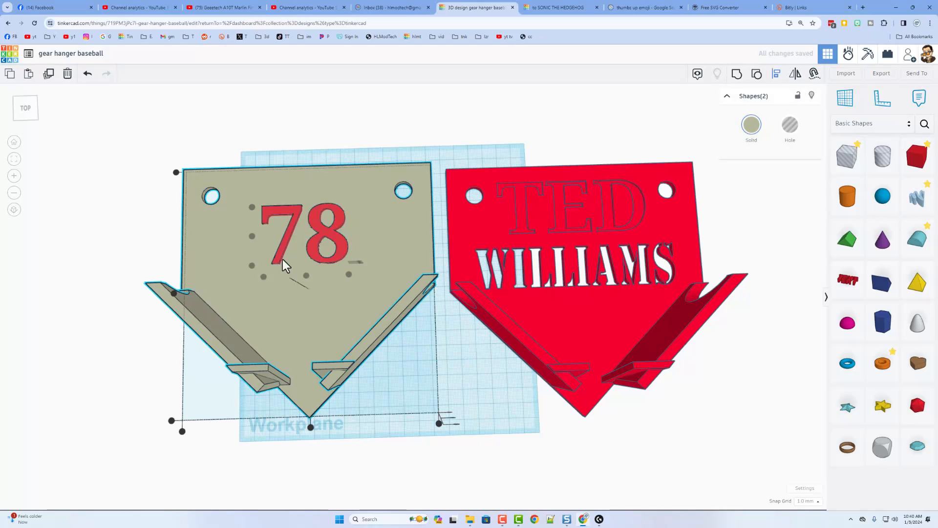
click(311, 427)
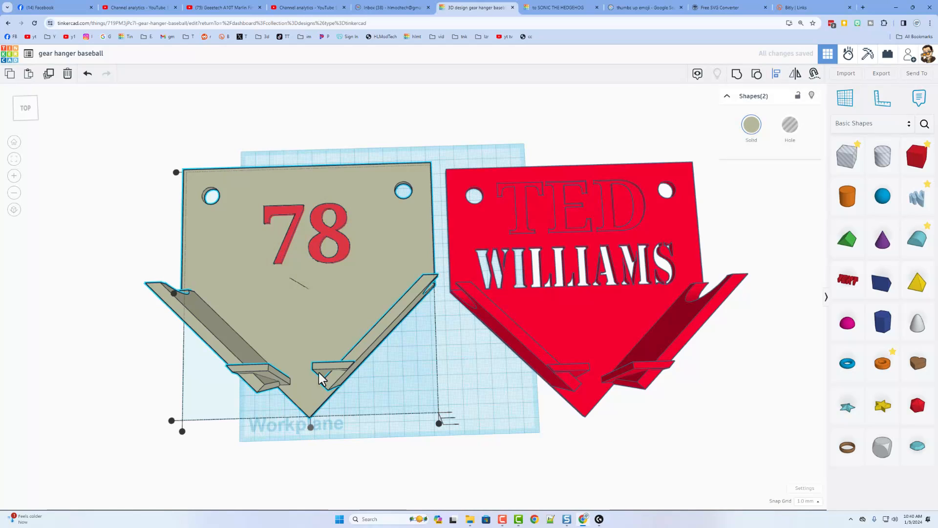
click(740, 73)
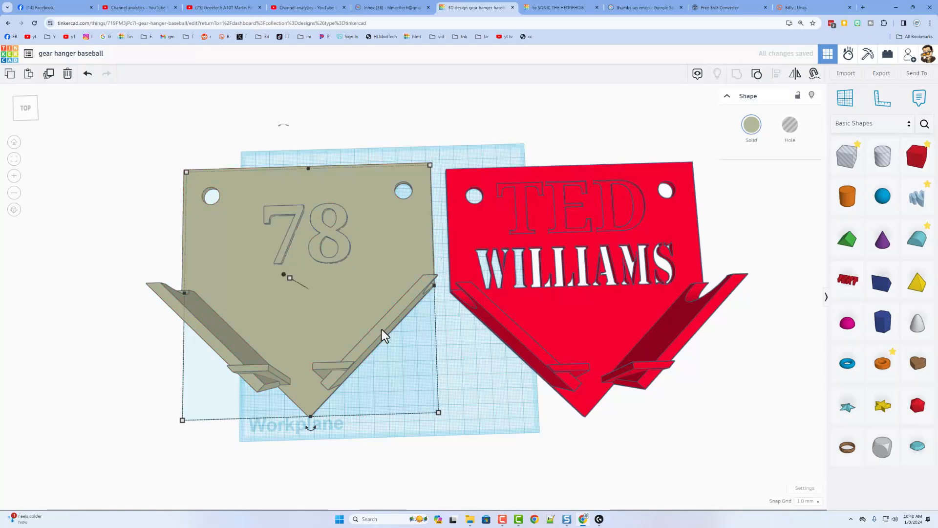
right_drag(383, 333, 273, 326)
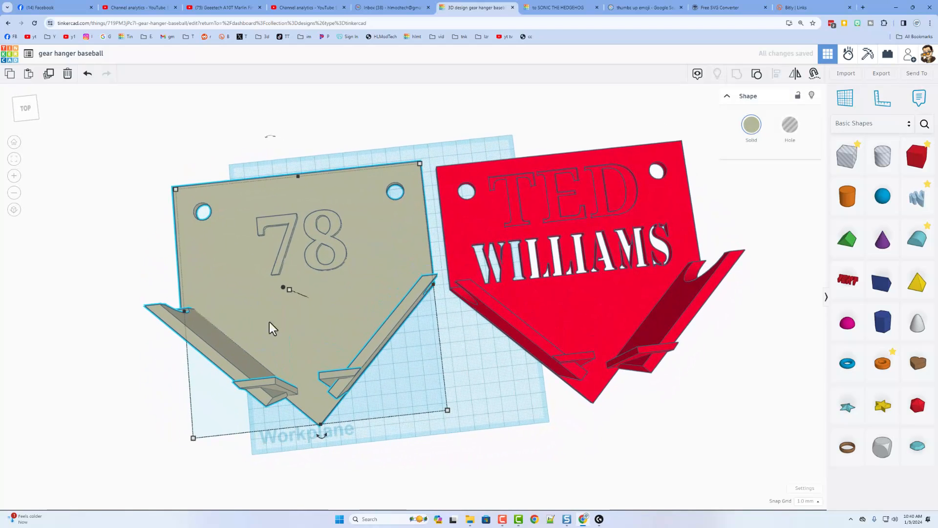
right_drag(238, 276, 230, 266)
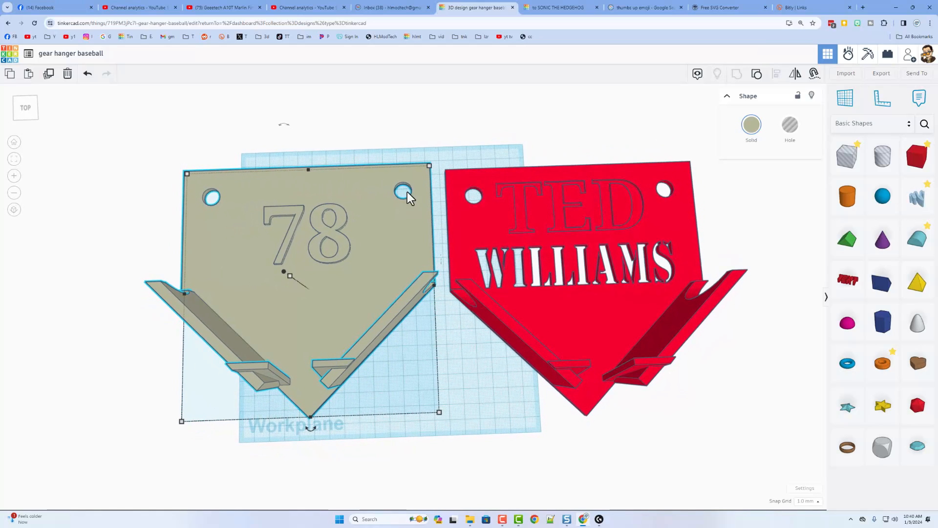
right_drag(404, 195, 356, 203)
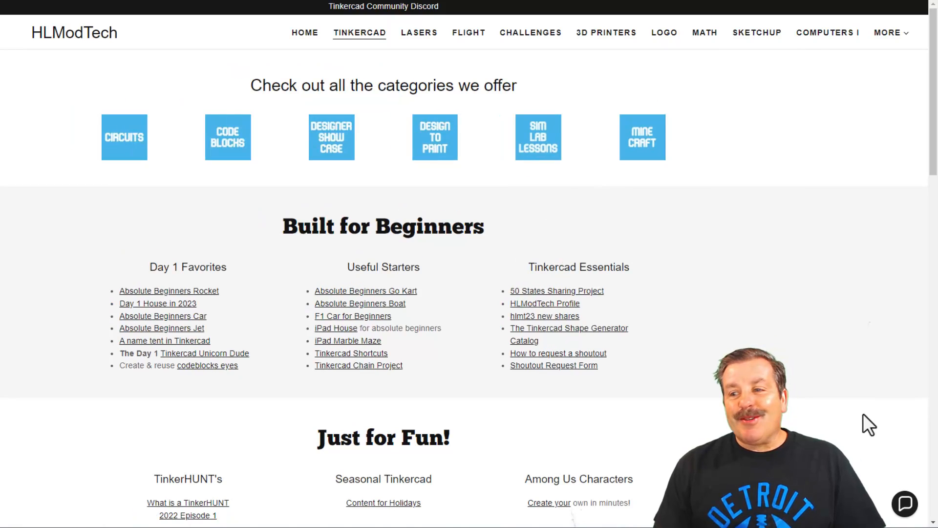
click(906, 508)
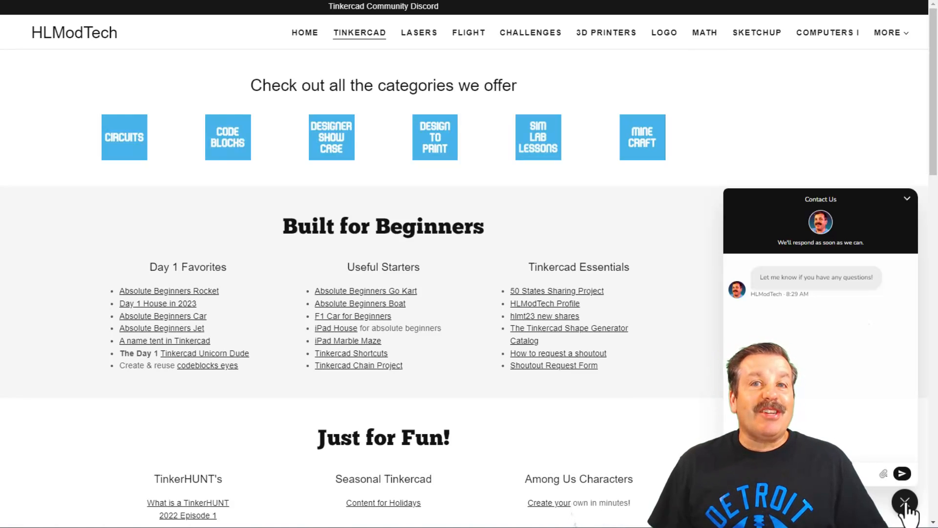
click(905, 503)
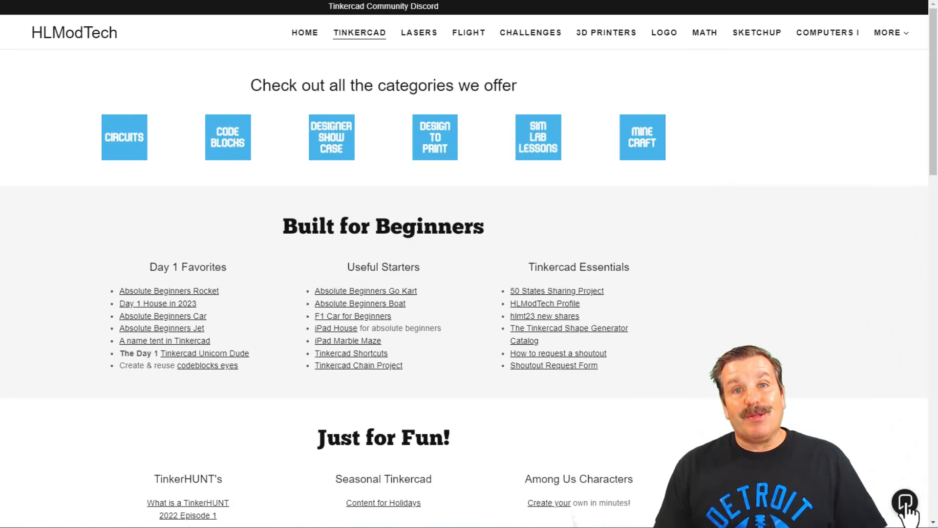